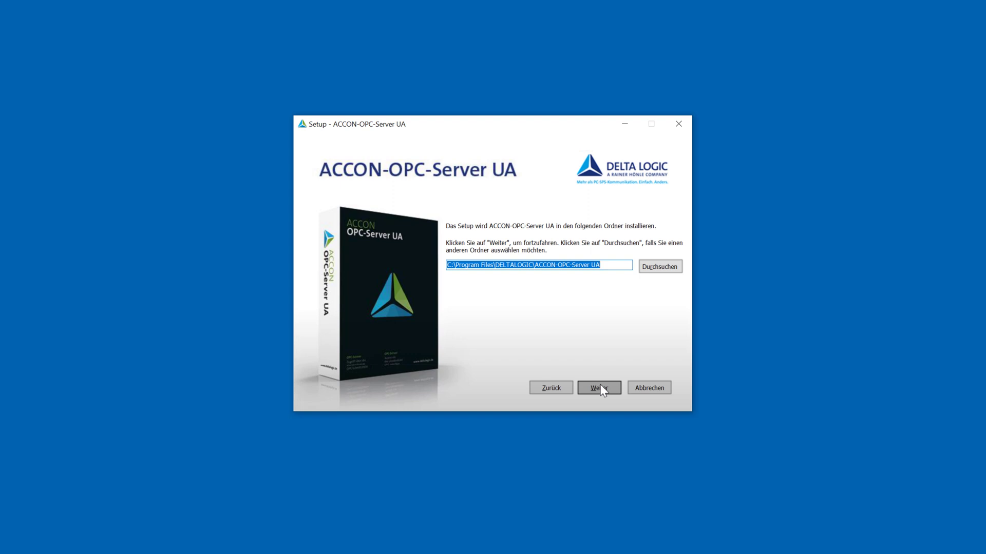
# Step: Keep the default install folder C:\Program Files\DELTALOGIC\ACCON-OPC-Server UA and continue
pyautogui.click(598, 388)
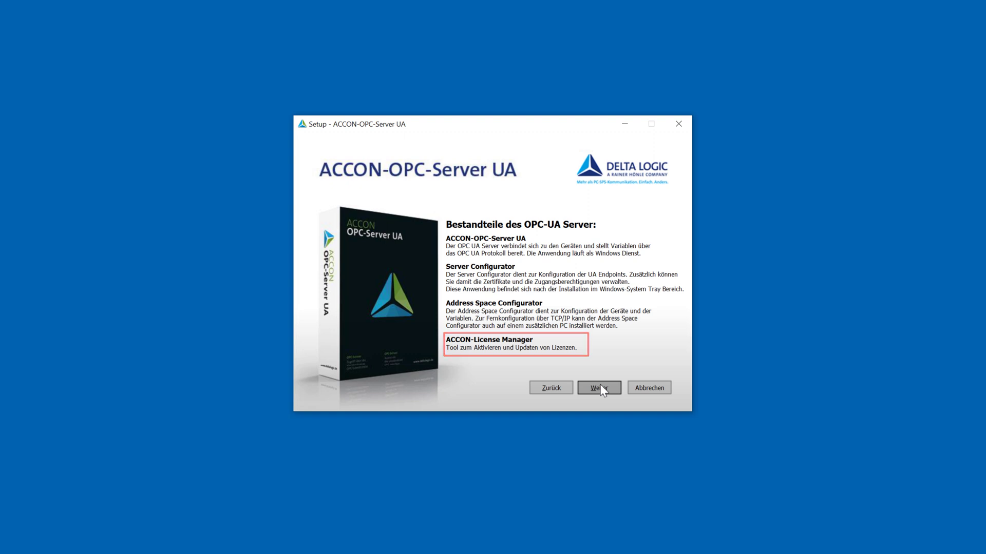
# Step: Continue past the Bestandteile overview to the component selection
pyautogui.click(600, 388)
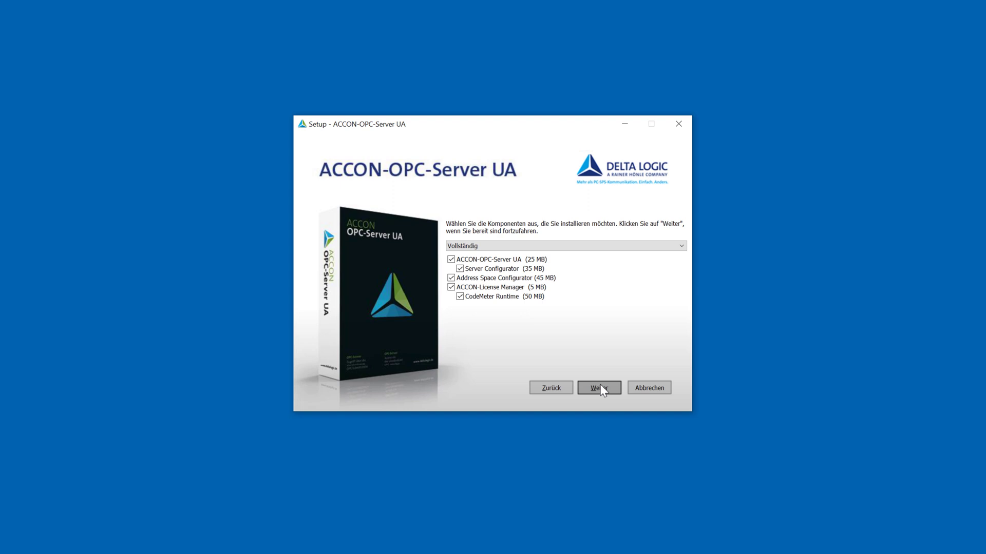
# Step: Accept the complete installation and standard security, reaching the port 4840 page
pyautogui.click(602, 391)
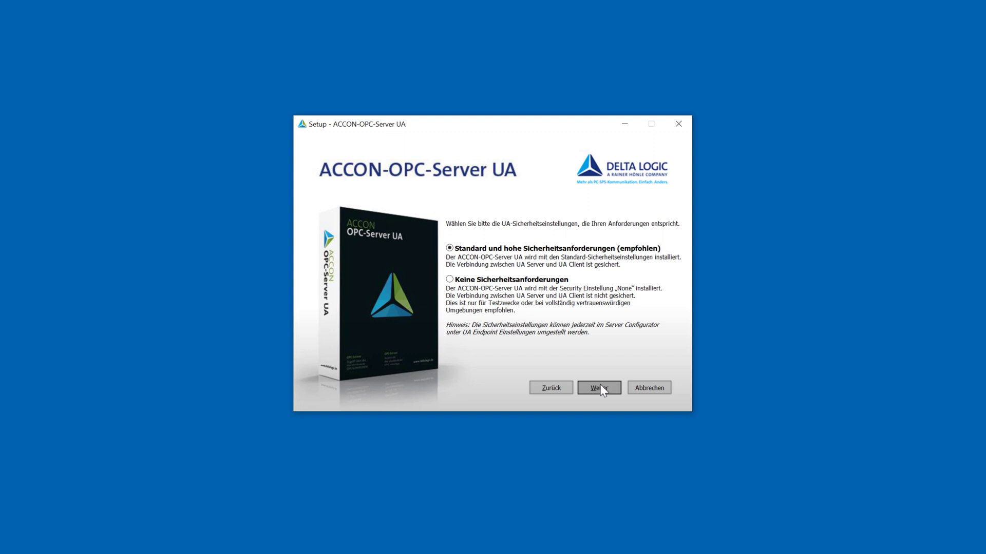
pyautogui.click(598, 388)
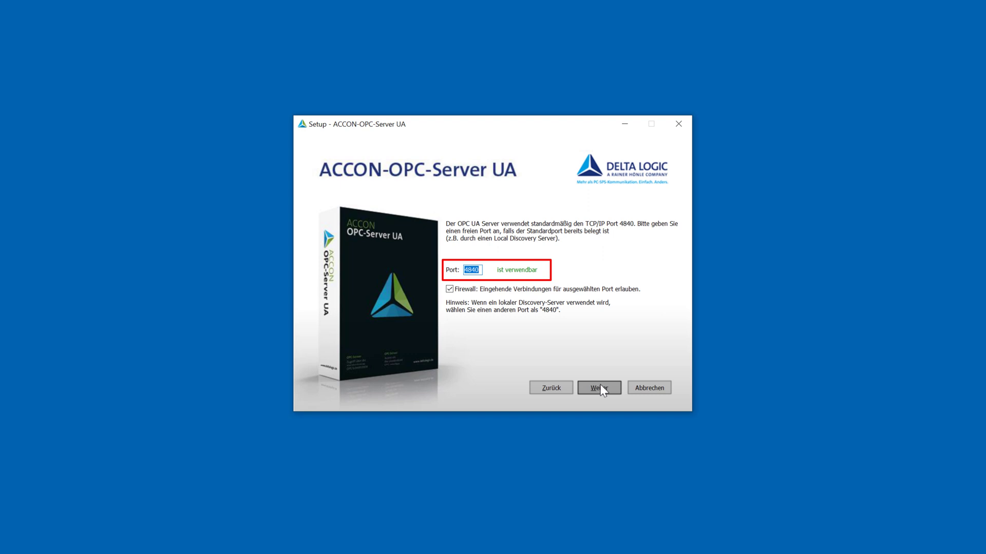
# Step: Keep port 4840 and set the ConfigureAdmin password, confirming it in both fields
pyautogui.click(600, 389)
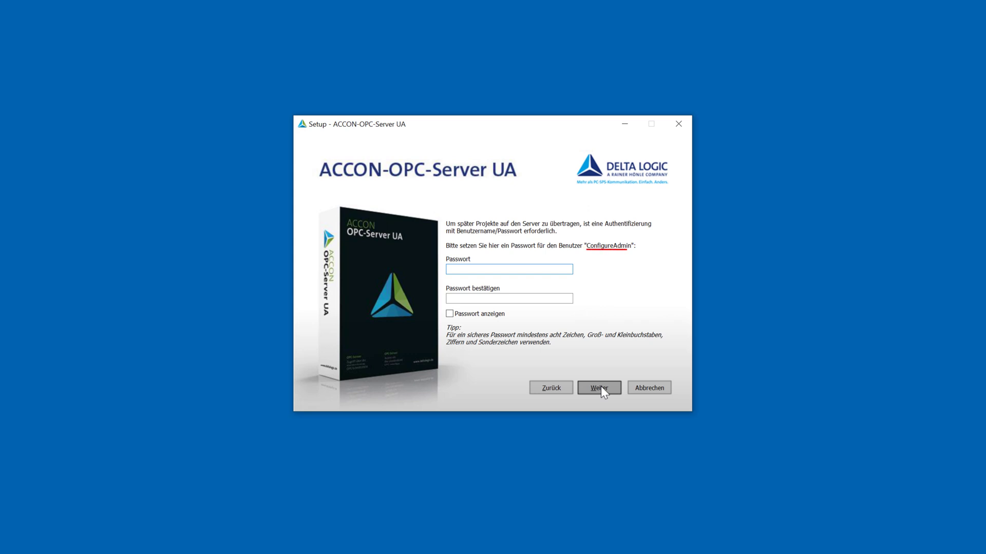
pyautogui.write('*********')
pyautogui.press('Tab')
pyautogui.write('********')
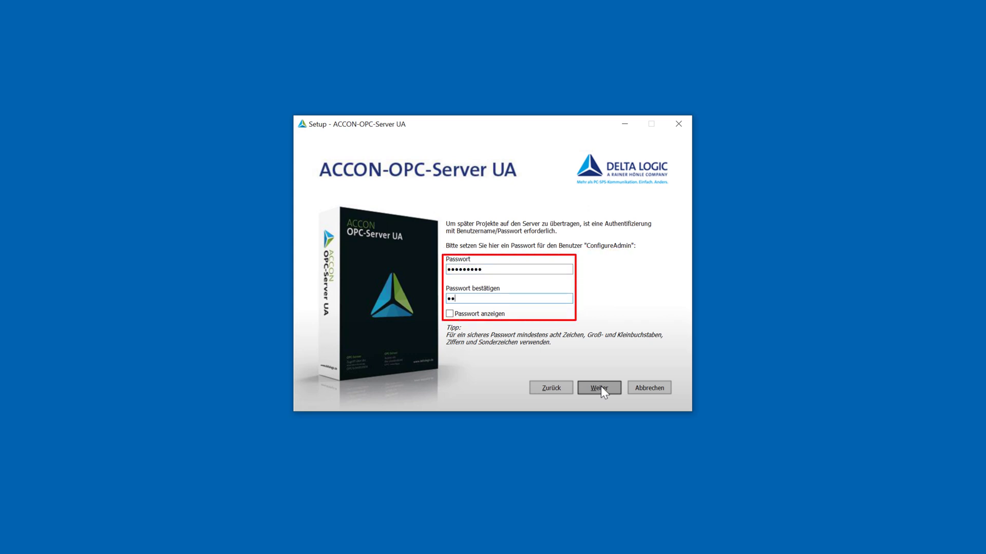
pyautogui.write('*')
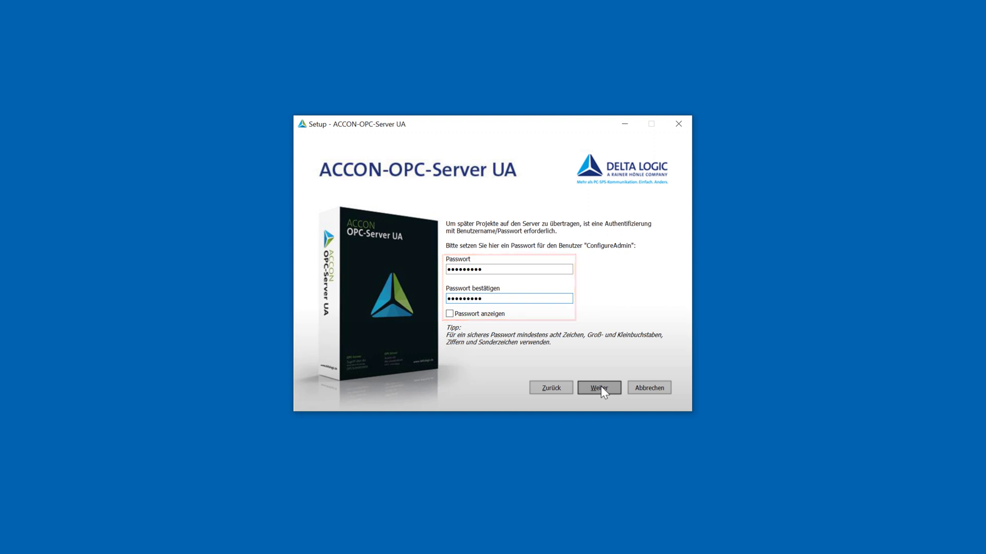
pyautogui.click(599, 388)
pyautogui.click(599, 388)
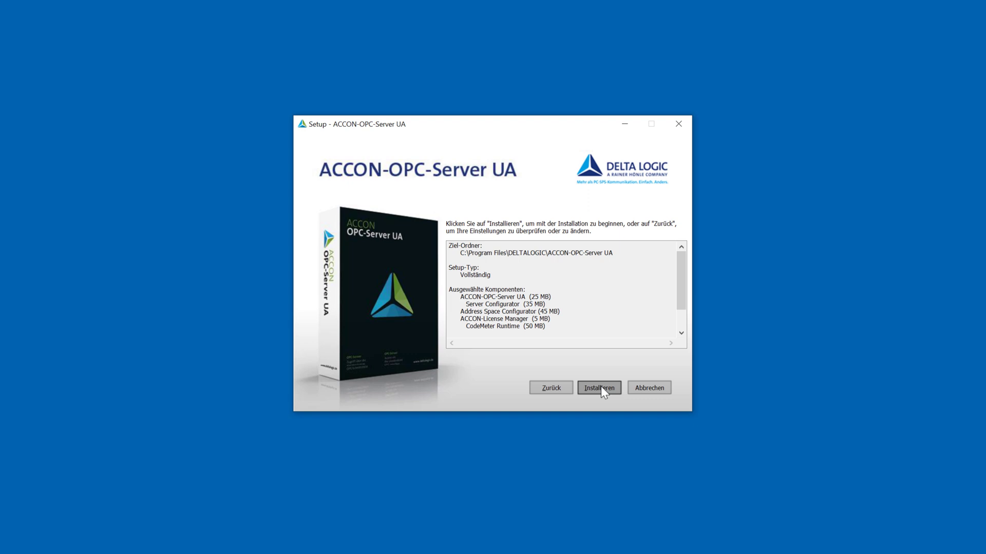
# Step: Install the server with all components and page through the setup tips
pyautogui.click(599, 387)
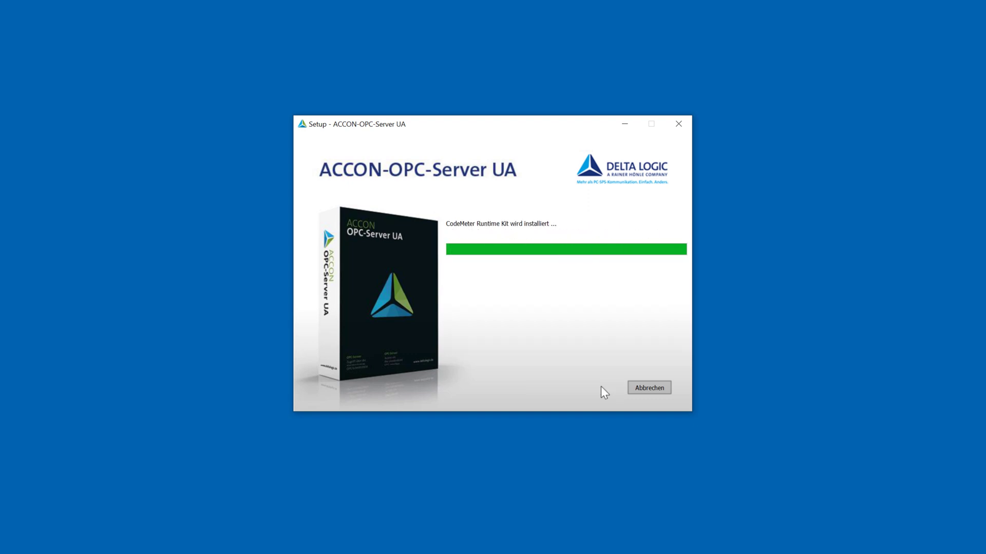
pyautogui.click(601, 388)
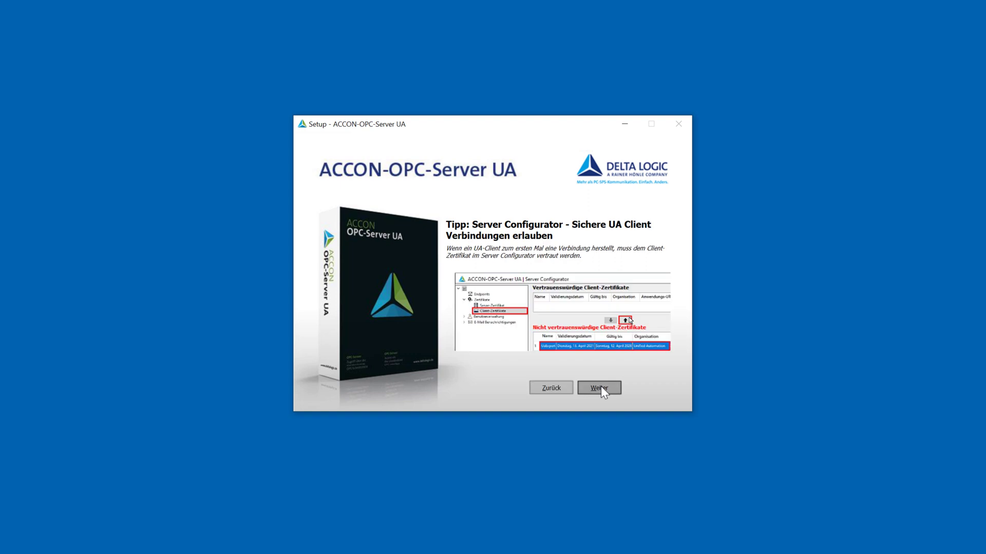
pyautogui.click(599, 388)
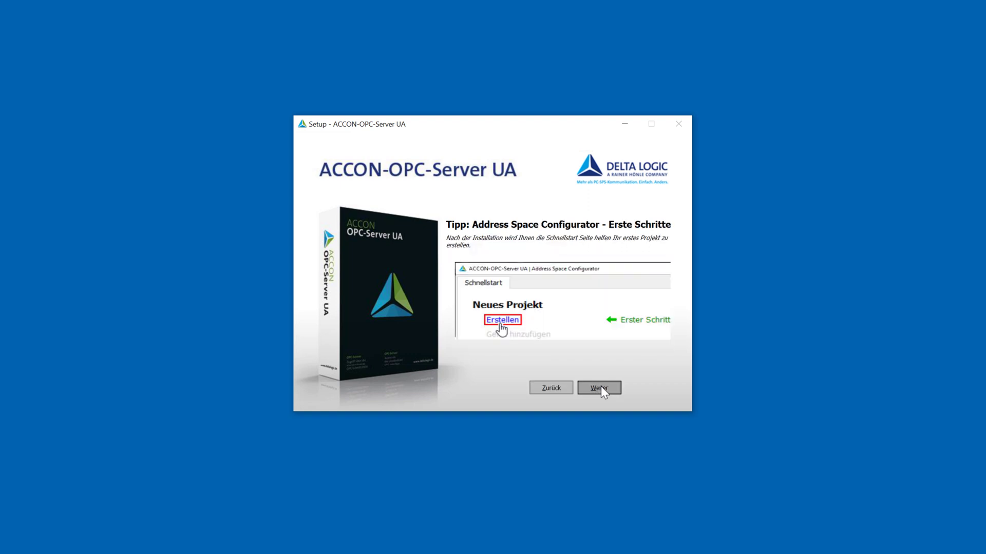
pyautogui.click(601, 388)
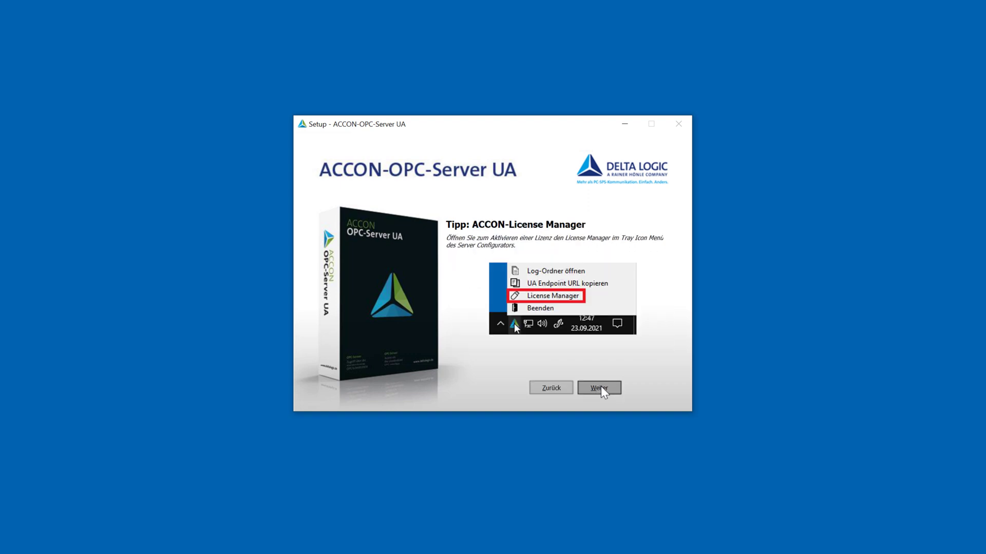
pyautogui.click(600, 388)
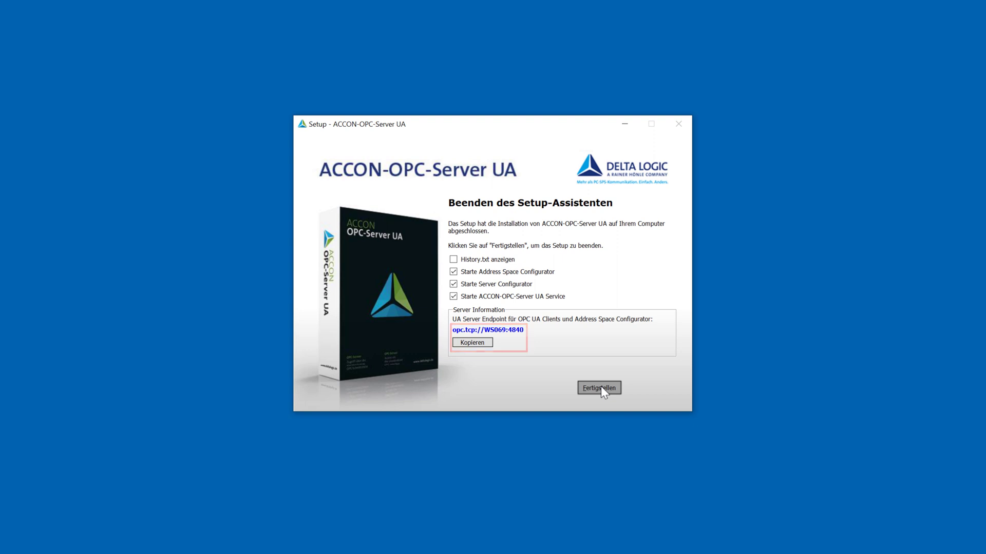
# Step: Finish setup and pin the server's tray icon to the taskbar
pyautogui.click(600, 388)
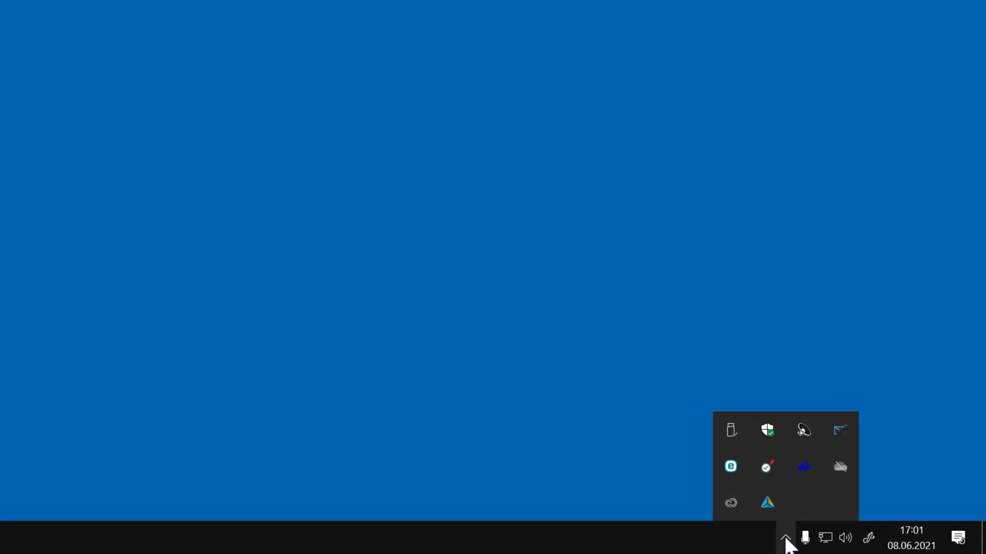
pyautogui.moveTo(766, 507); pyautogui.dragTo(831, 546)
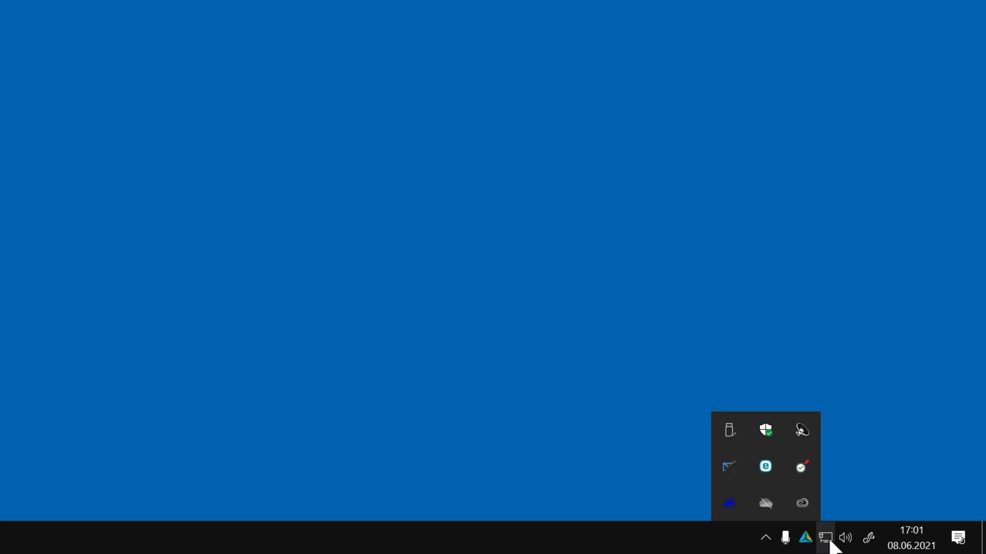
pyautogui.click(905, 455)
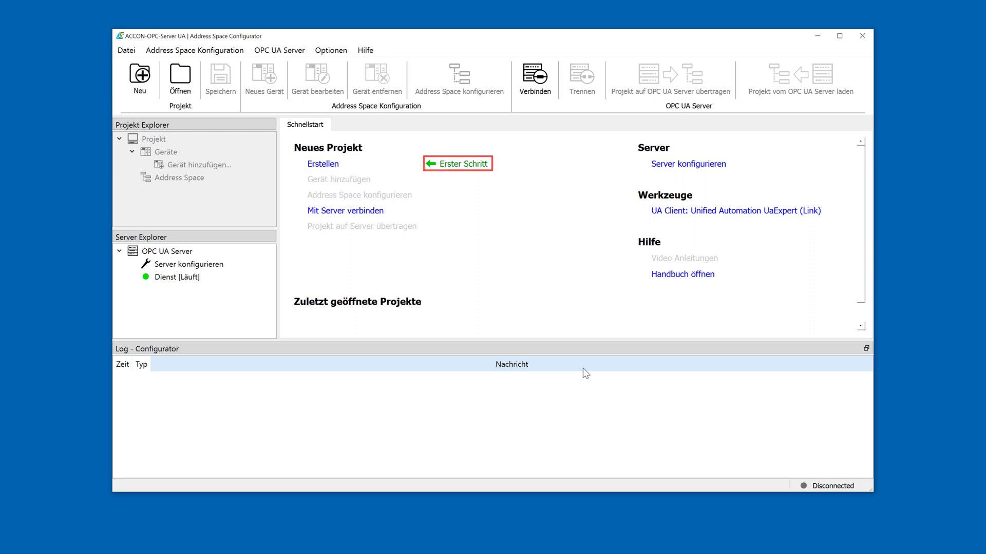
# Step: Create the project 'tutorial01' and start adding a device
pyautogui.click(321, 165)
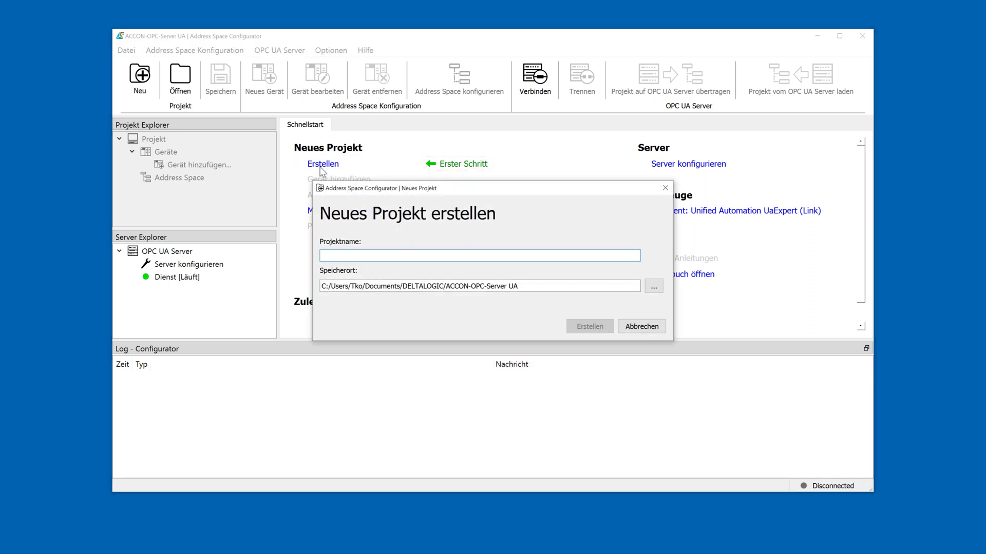
pyautogui.write('tutorial01')
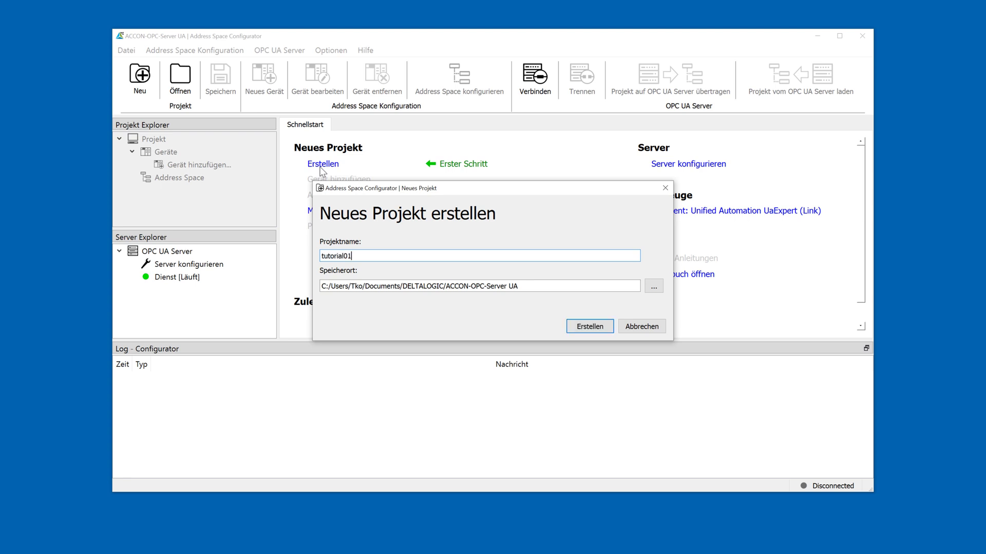
pyautogui.click(584, 329)
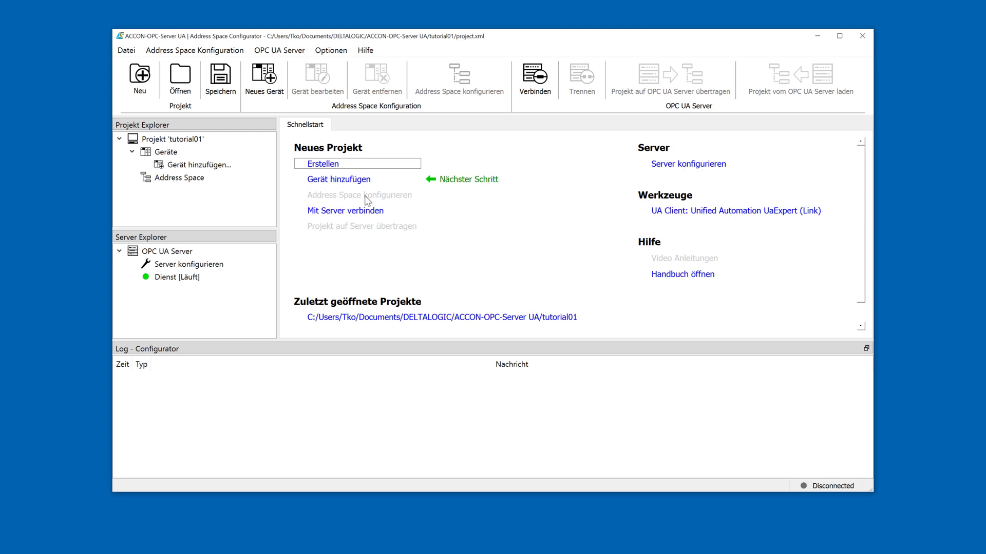
pyautogui.click(343, 183)
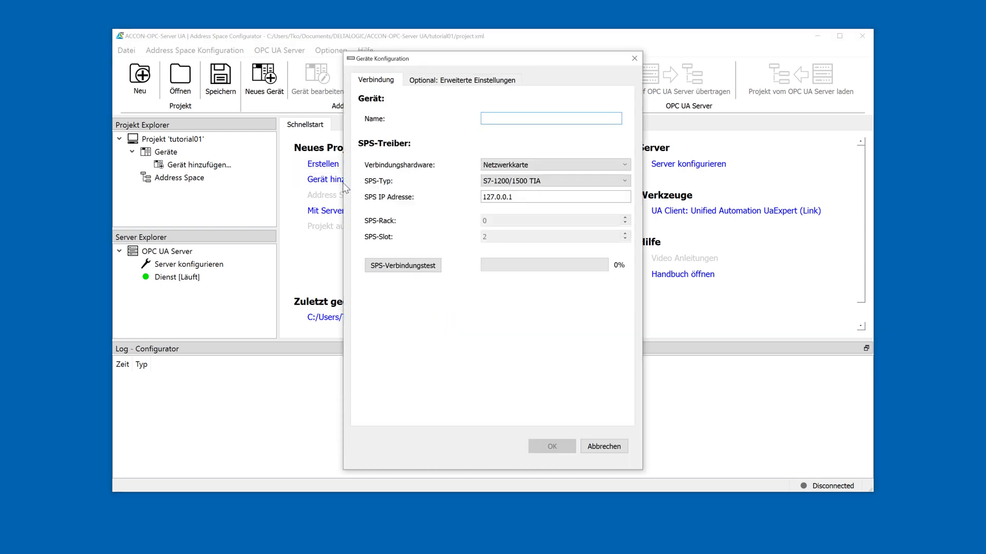
# Step: Name the device S7-1500 and change its PLC IP from 127.0.0.1 to 192.168.1.175
pyautogui.write('S7-1500')
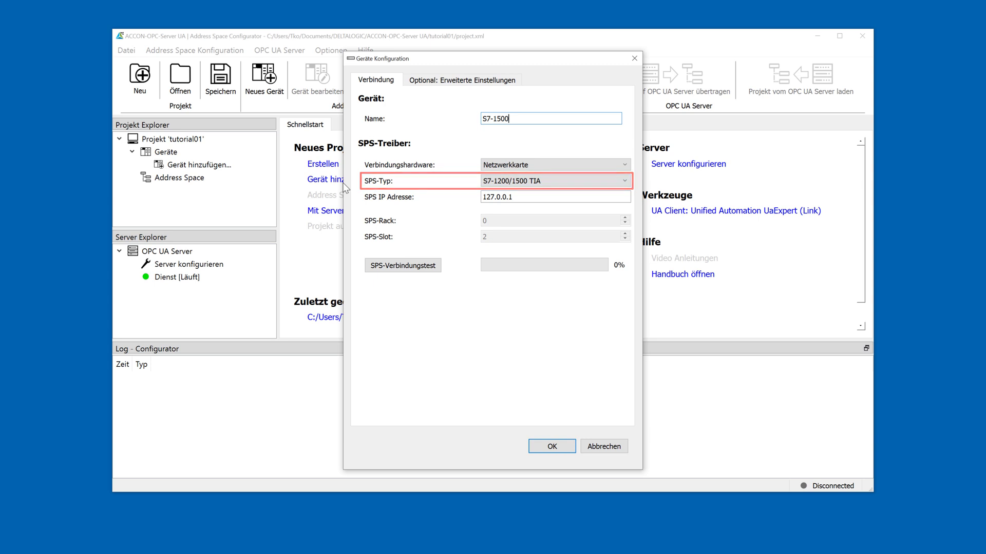
pyautogui.doubleClick(526, 196)
pyautogui.press('BackSpace')
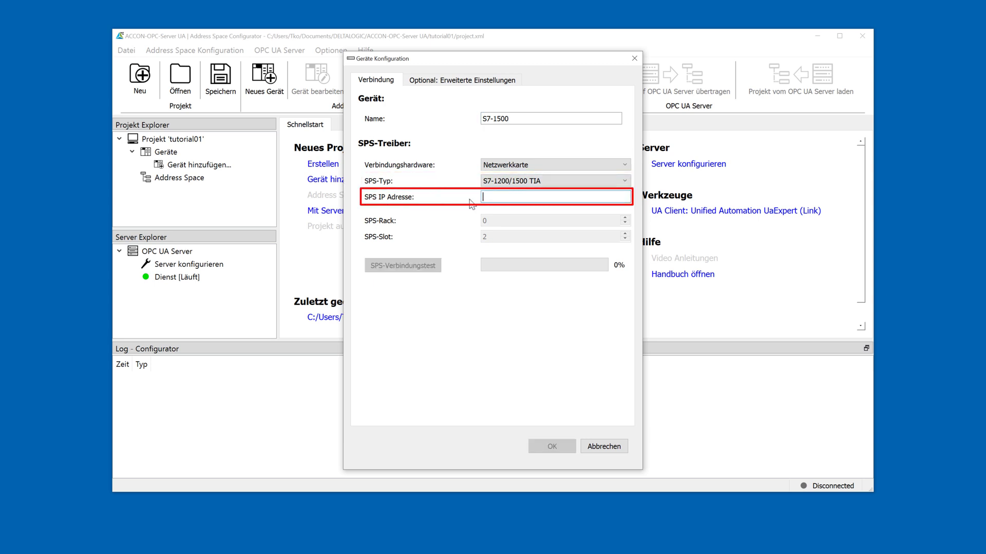
pyautogui.write('192')
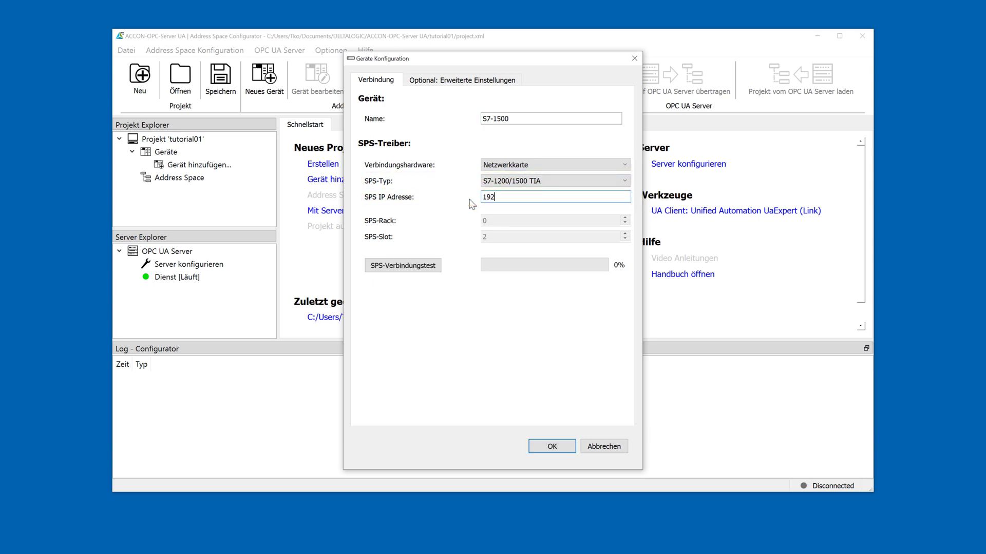
pyautogui.write('.168.1.175')
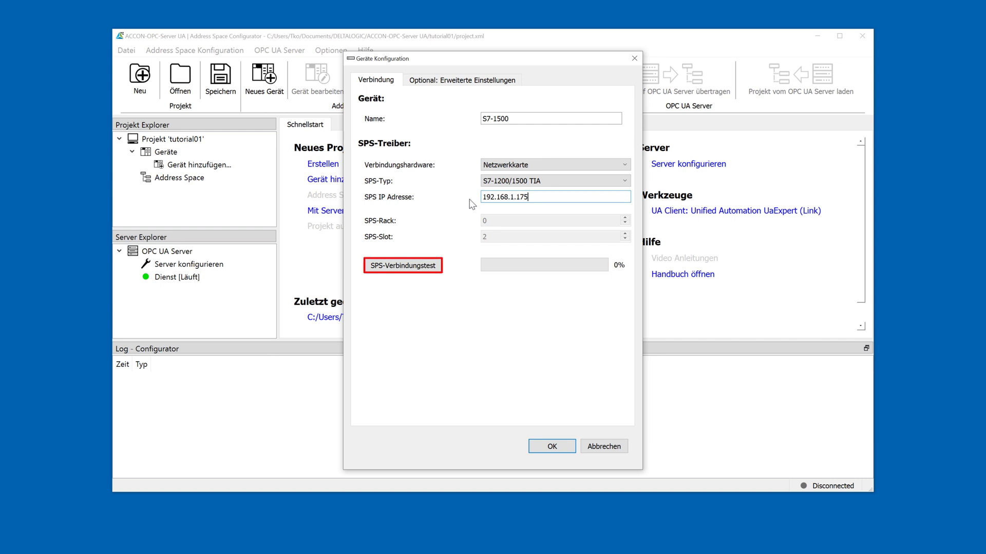
# Step: Pass the PLC connection test and add the S7-1500 device to the project
pyautogui.click(415, 266)
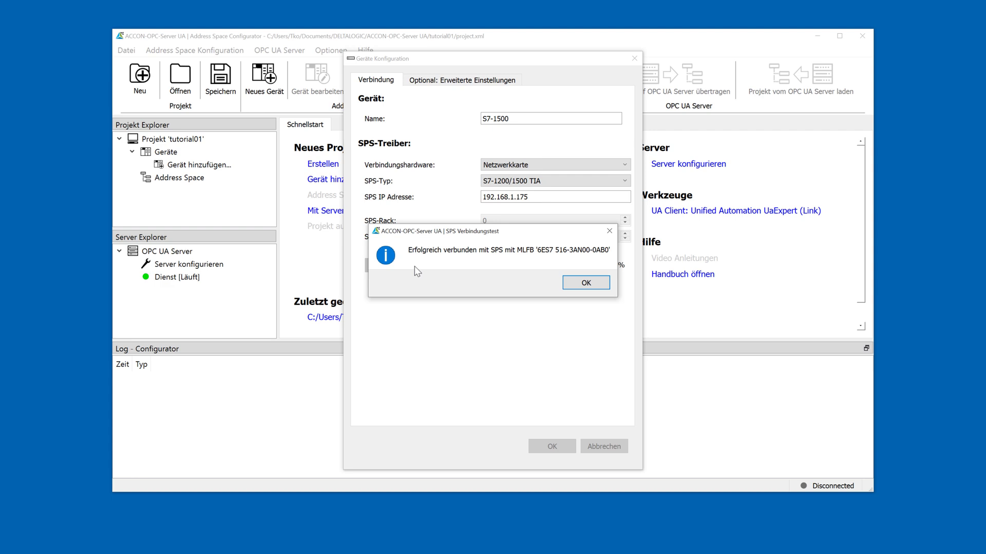
pyautogui.click(586, 284)
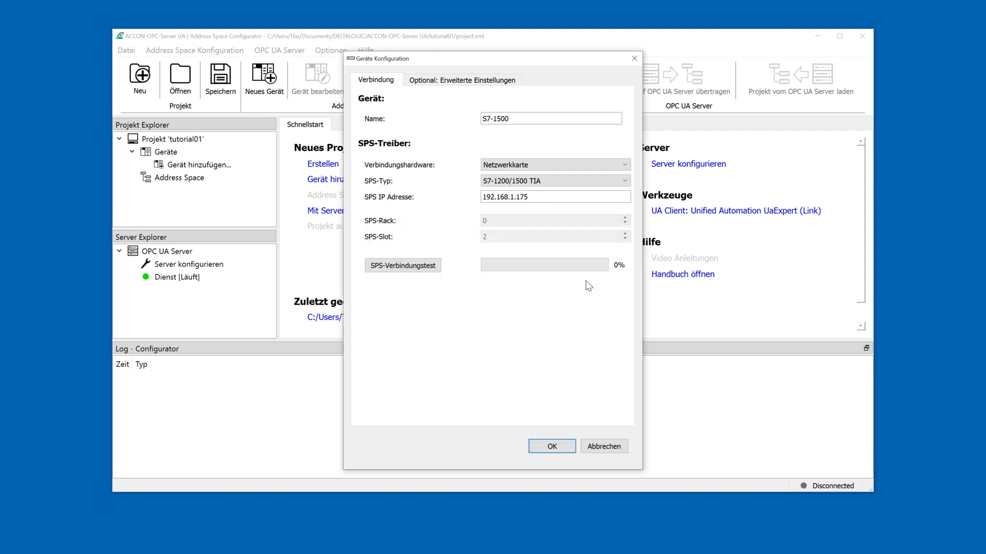
pyautogui.click(552, 448)
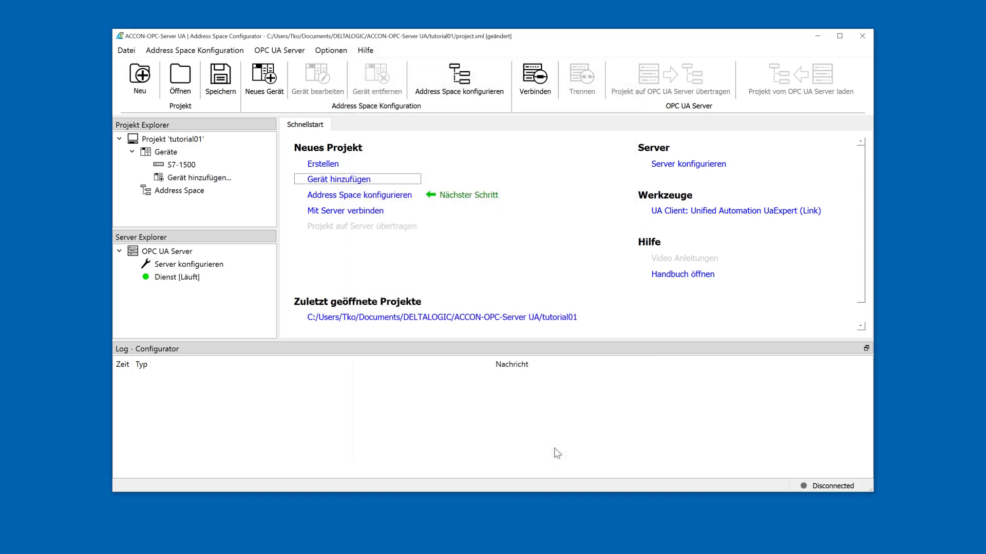
pyautogui.click(359, 198)
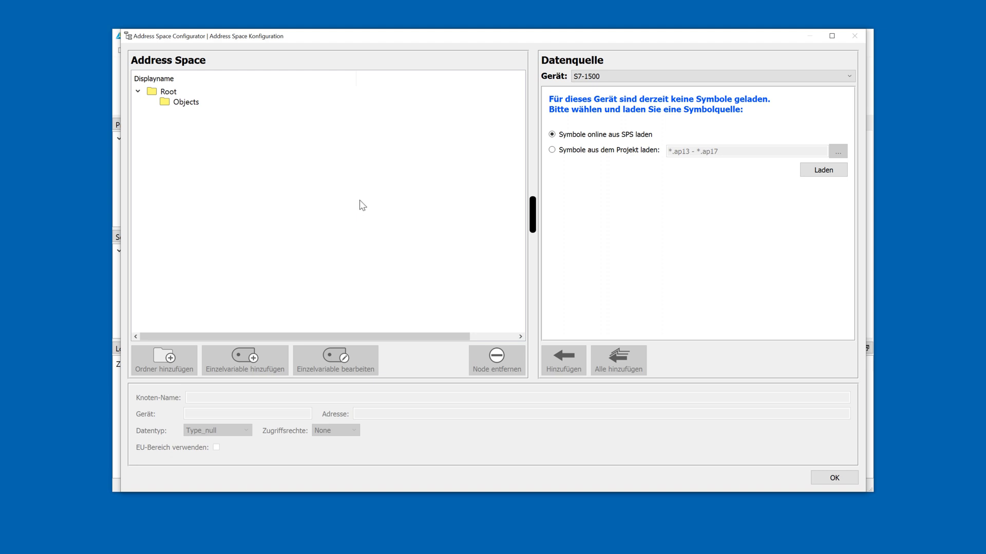
# Step: Load PLC_1's symbols and add db_read_dynamisch's dword and word variables
pyautogui.click(827, 174)
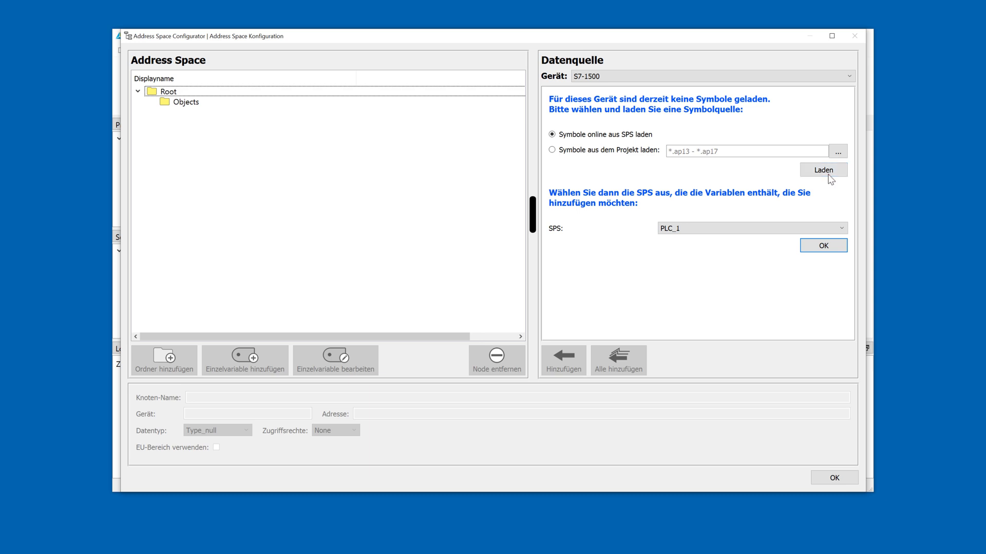
pyautogui.click(825, 249)
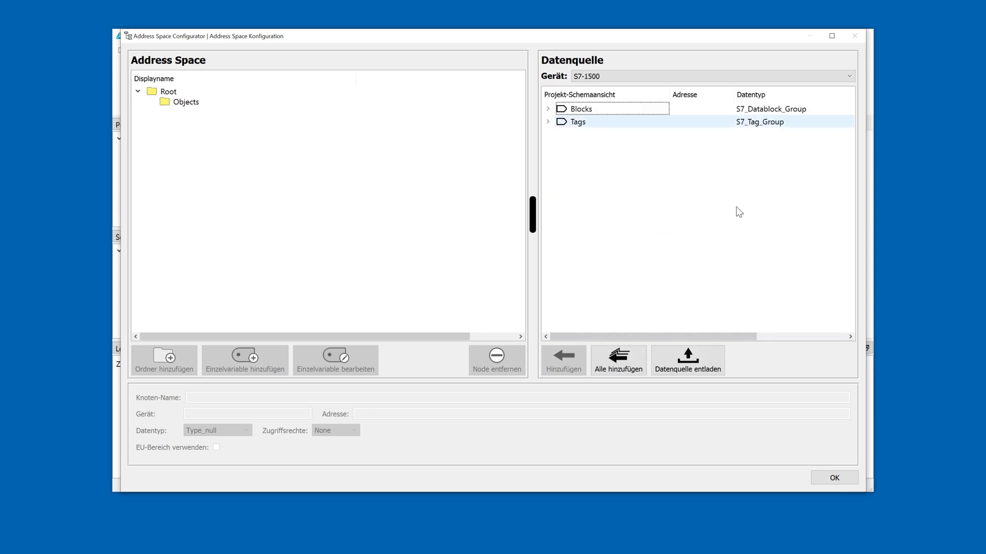
pyautogui.click(548, 110)
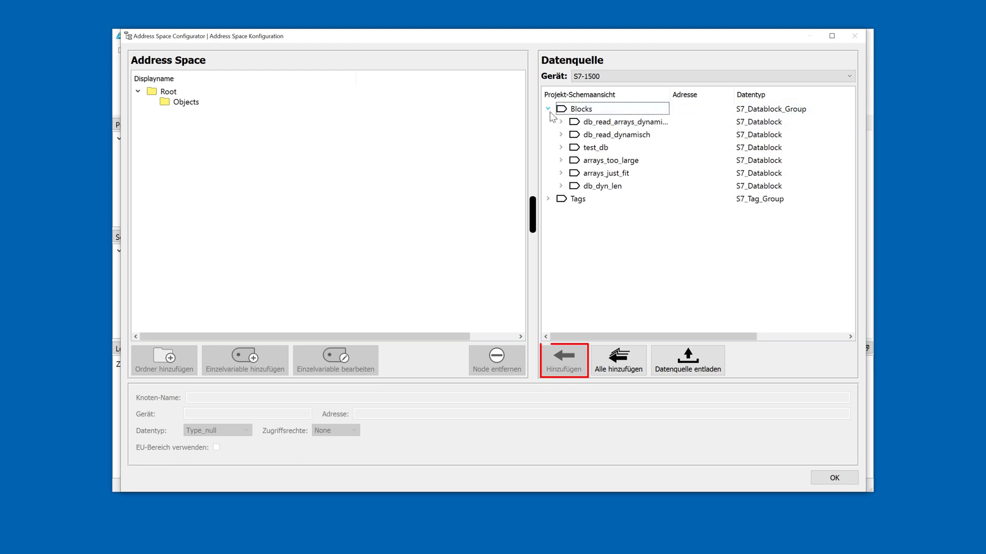
pyautogui.click(561, 135)
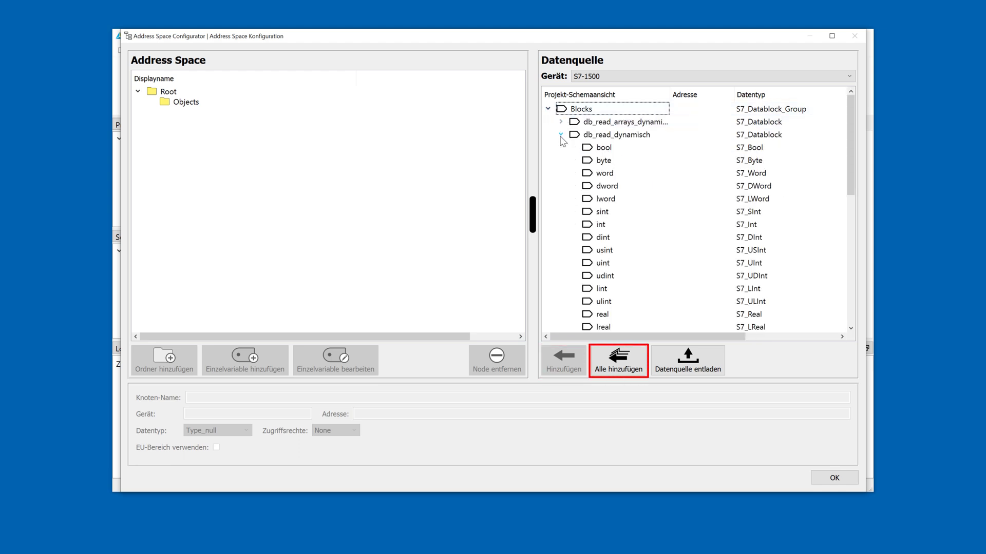
pyautogui.click(601, 188)
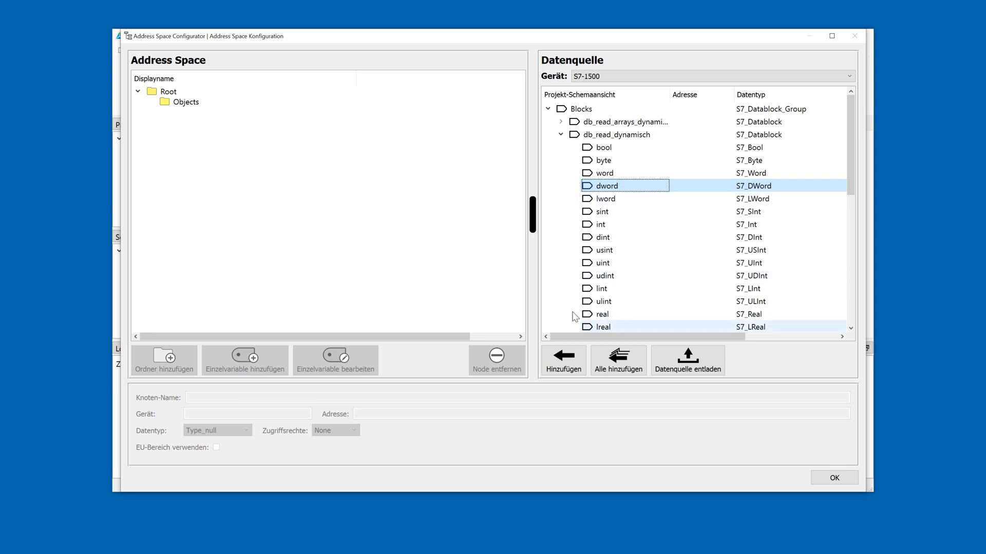
pyautogui.click(563, 364)
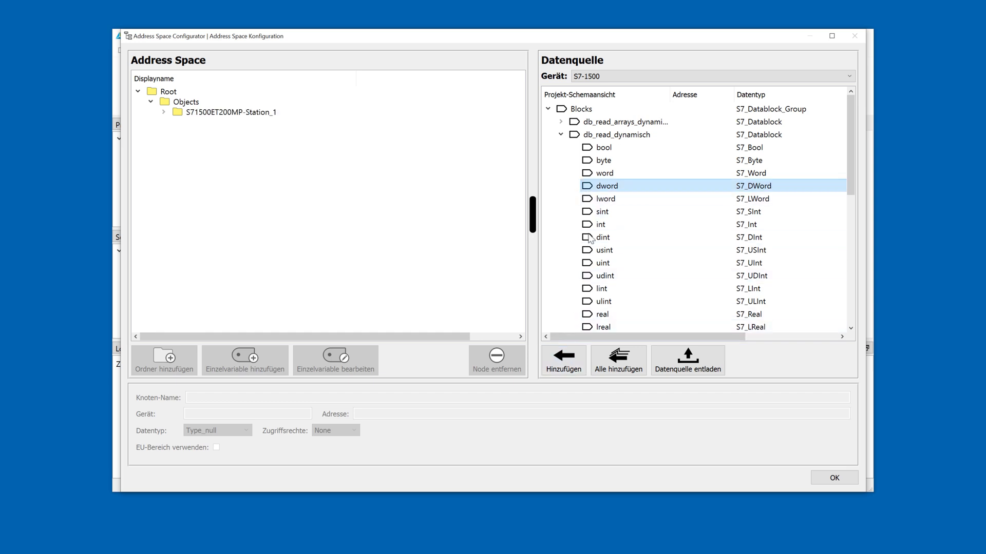
pyautogui.click(605, 173)
pyautogui.click(562, 362)
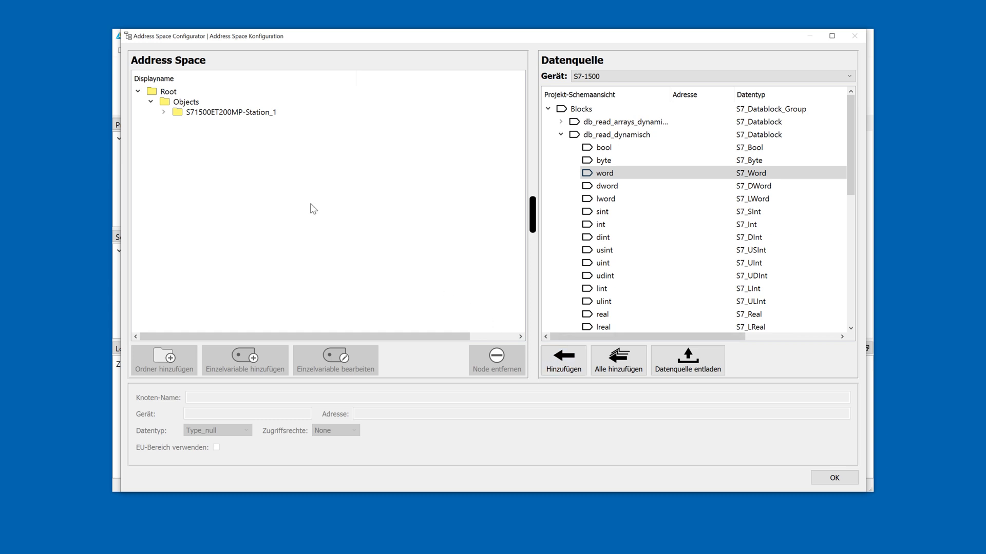
# Step: Verify dword and word under S71500ET200MP-Station_1 > PLC_1 > db_read_dynamisch and accept
pyautogui.click(164, 113)
pyautogui.click(177, 122)
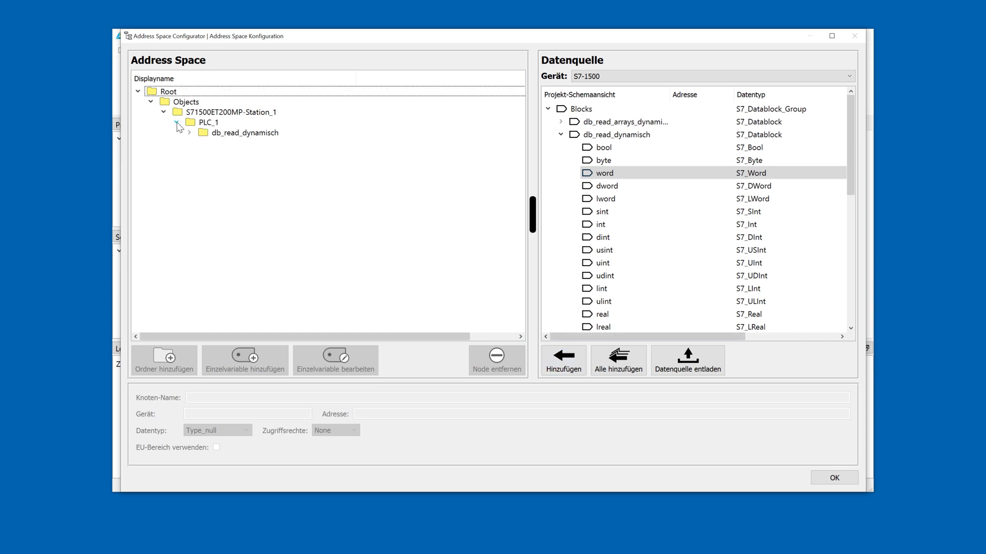
pyautogui.click(190, 133)
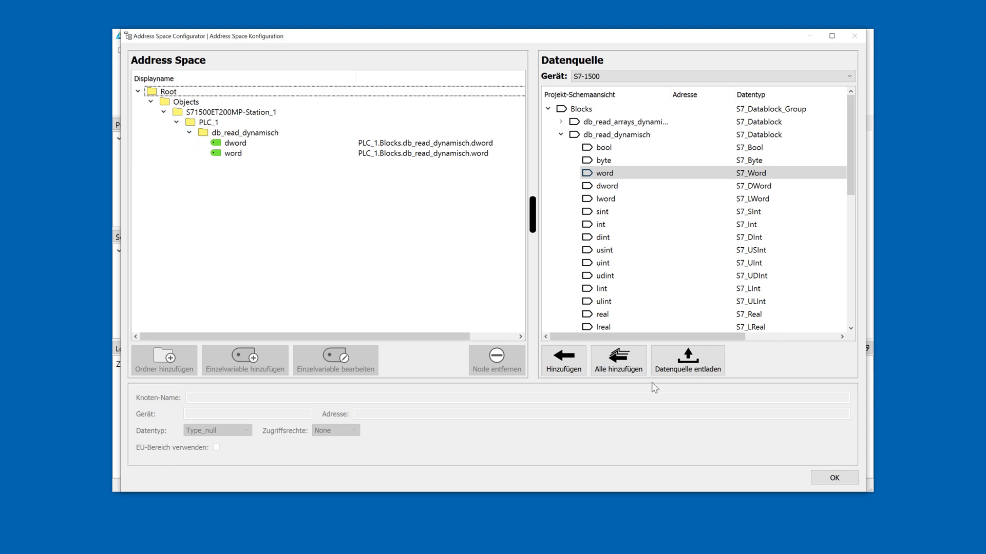
pyautogui.click(830, 478)
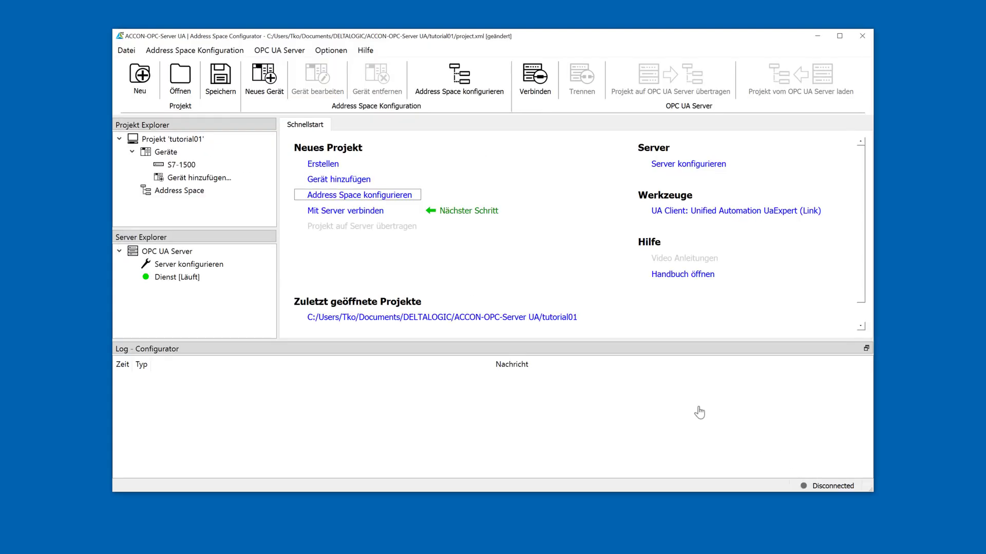
# Step: Replace the endpoint URL with opc.tcp://WS069:4840 copied from the server's tray icon
pyautogui.click(346, 211)
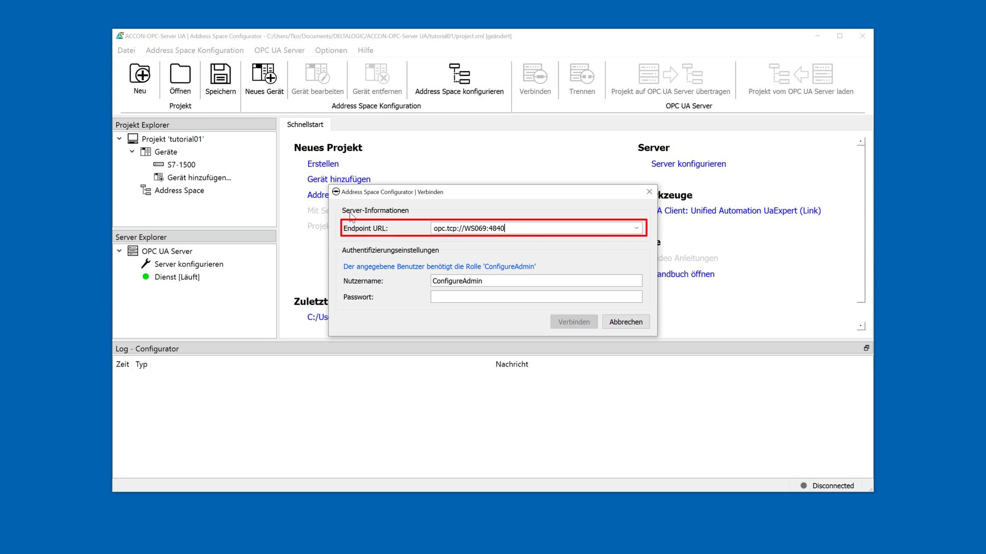
pyautogui.moveTo(524, 229); pyautogui.dragTo(425, 227)
pyautogui.hotkey('ctrl', 'c')
pyautogui.press('BackSpace')
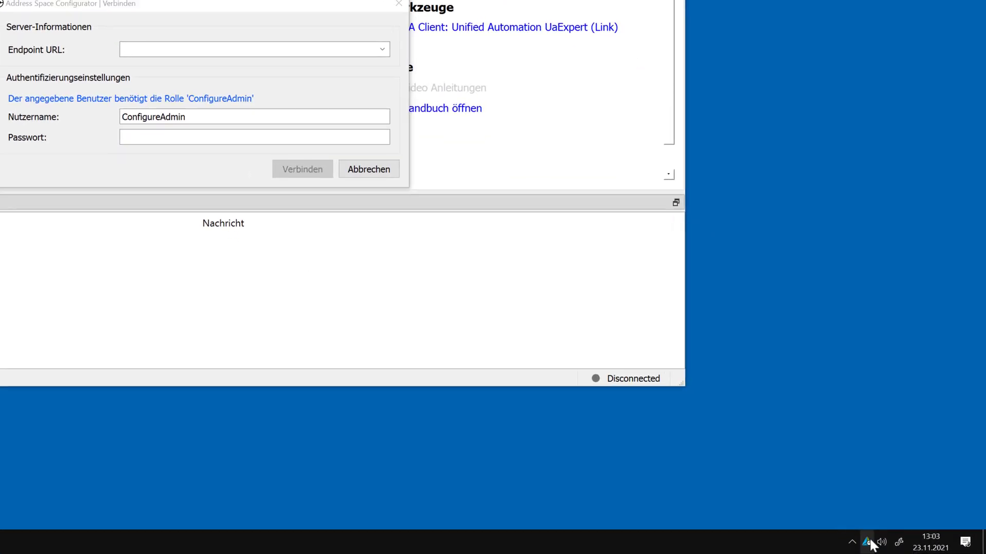
pyautogui.rightClick(868, 542)
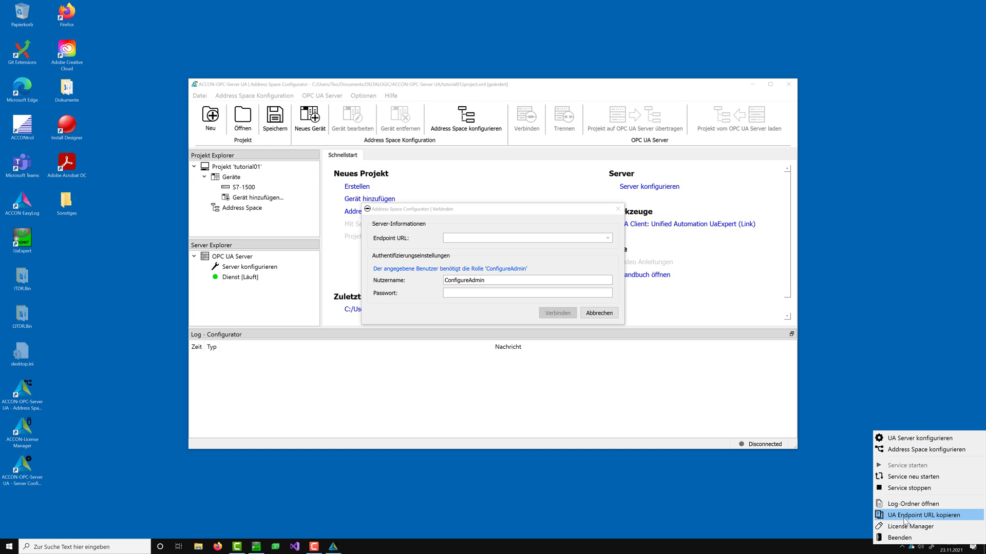
pyautogui.click(853, 499)
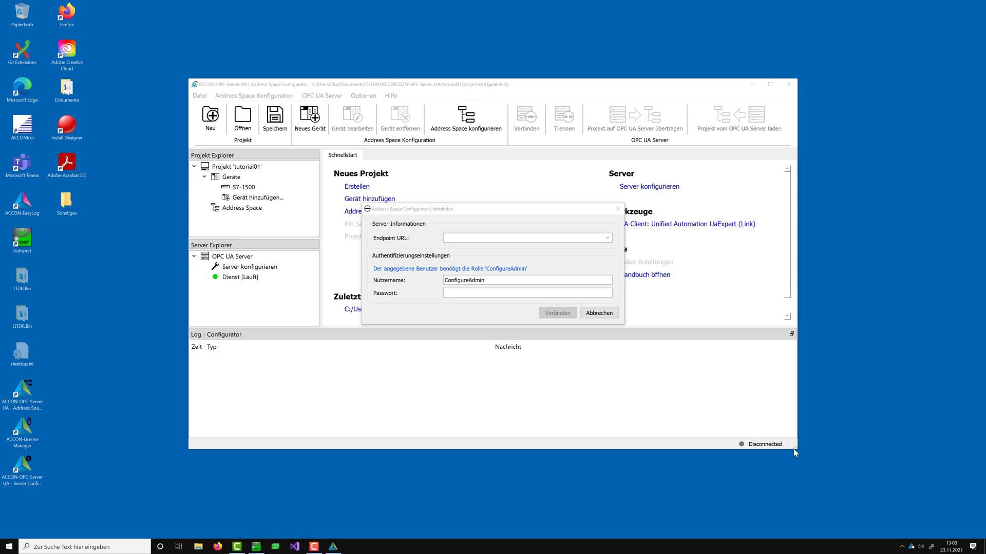
pyautogui.rightClick(453, 236)
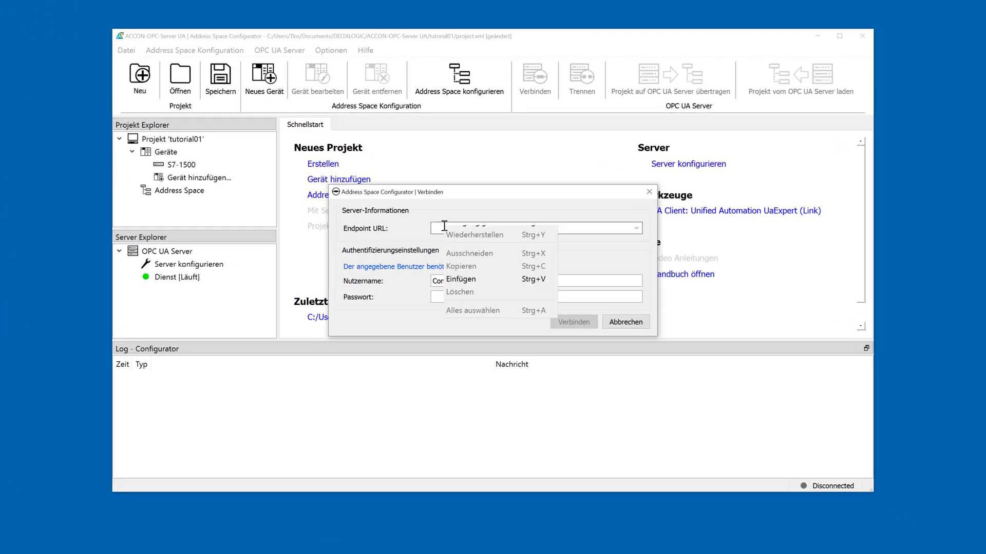
pyautogui.click(462, 289)
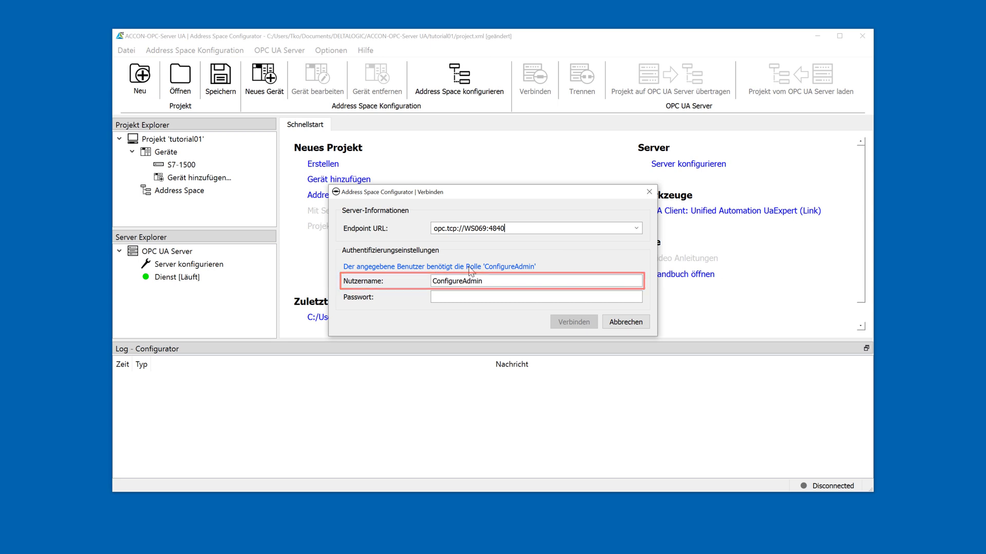
# Step: Enter the ConfigureAdmin password and connect to the OPC UA server
pyautogui.click(469, 298)
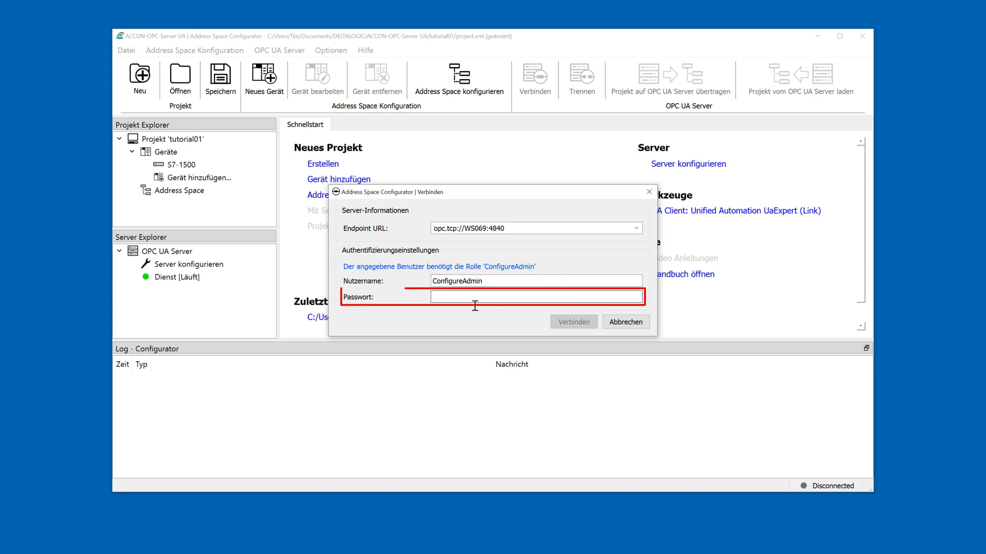
pyautogui.write('••')
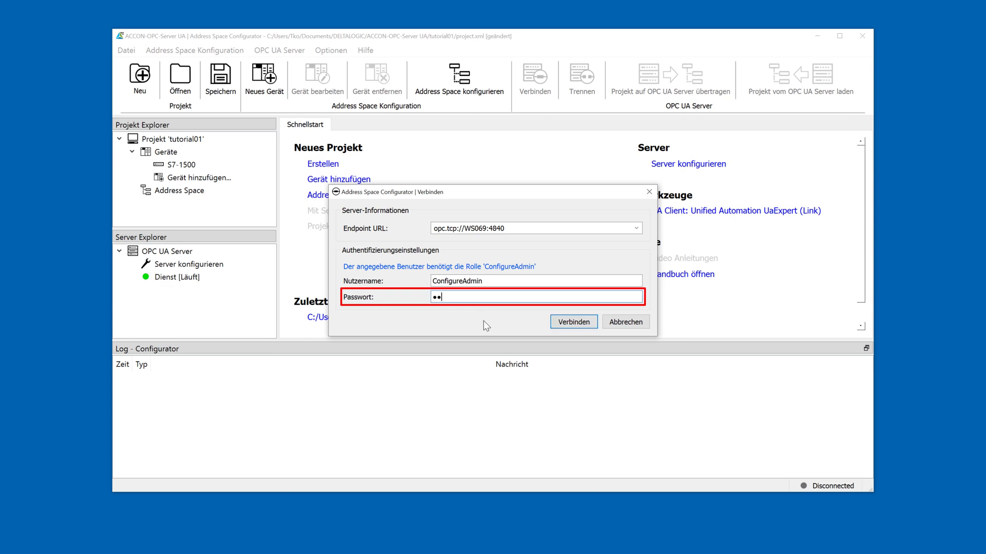
pyautogui.write('•••••••')
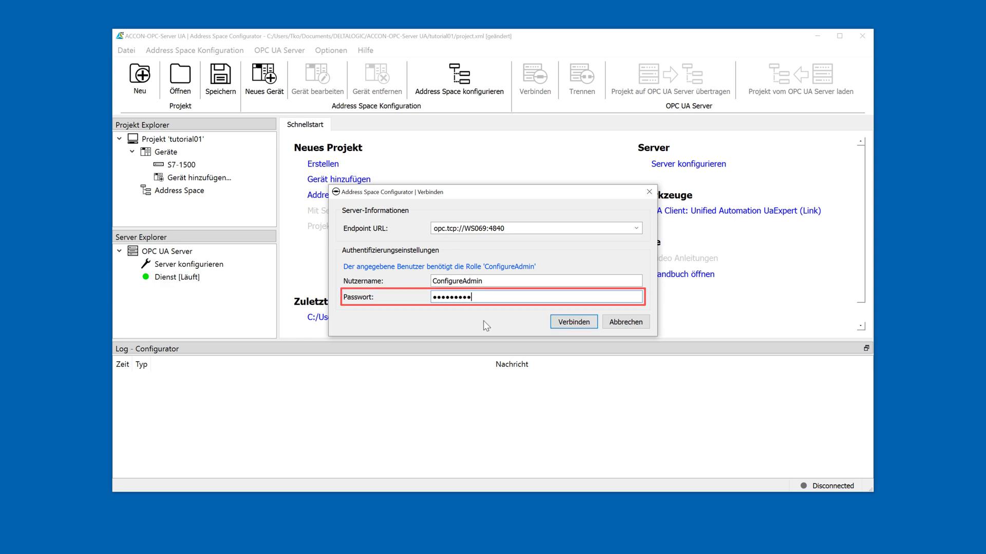
pyautogui.click(573, 322)
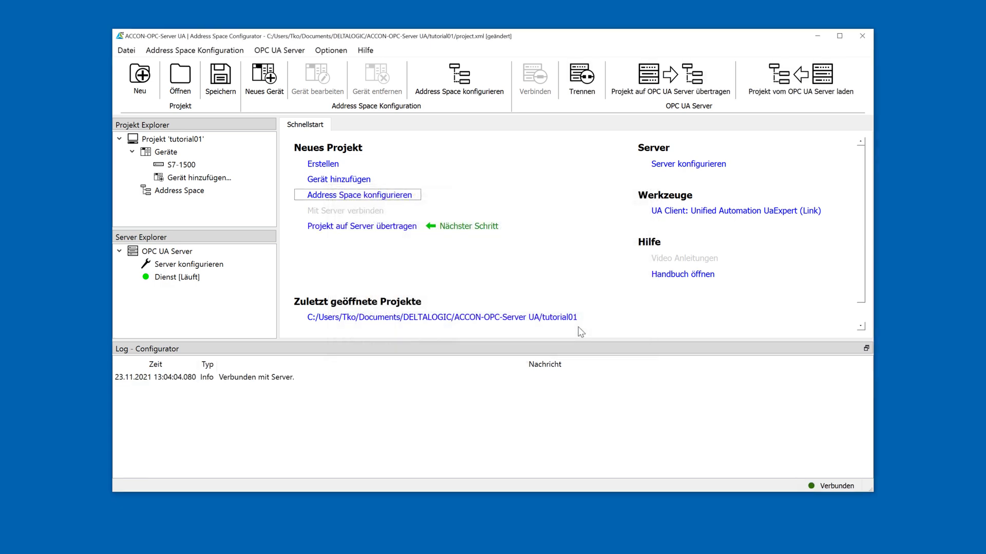
# Step: Save tutorial01, transfer it to the OPC UA server, and minimise the configurator
pyautogui.click(349, 227)
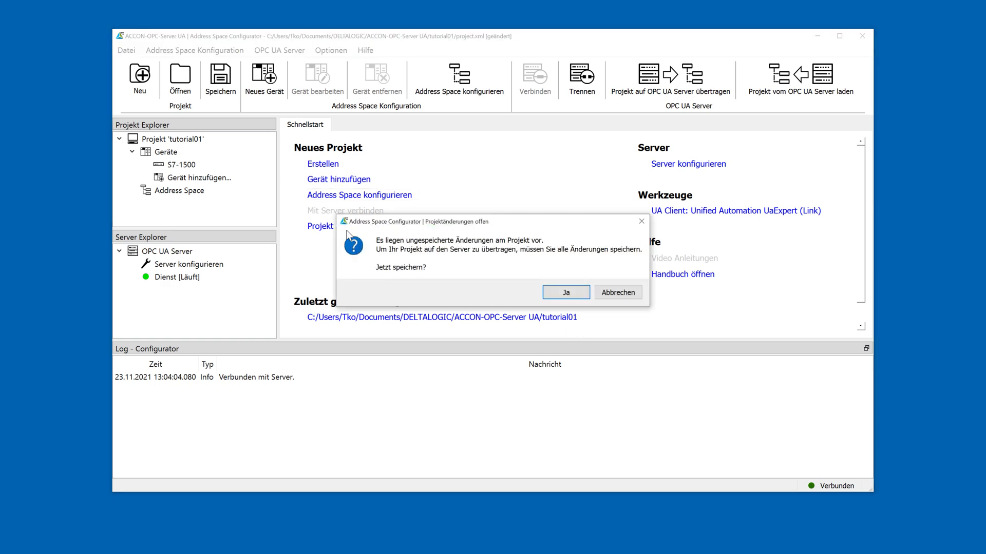
pyautogui.click(567, 295)
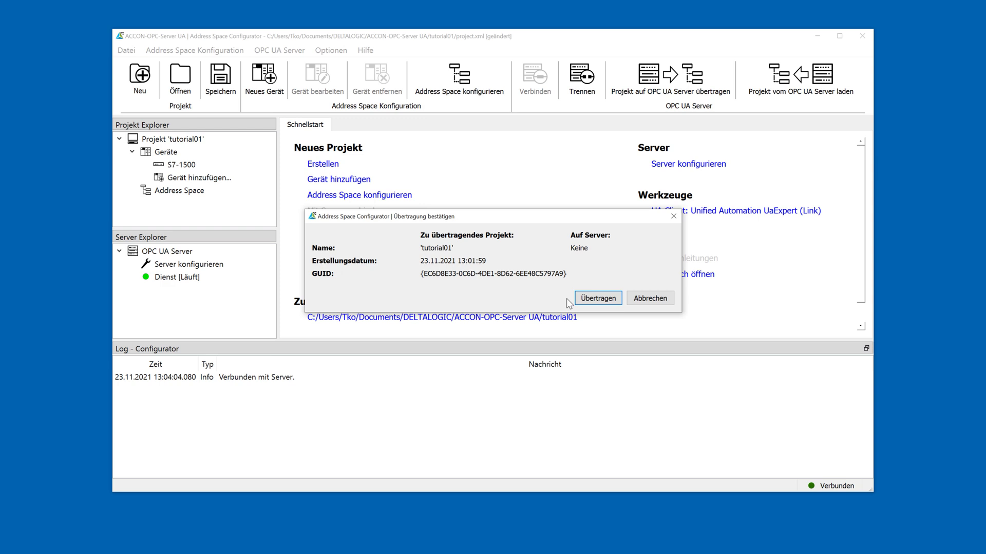
pyautogui.click(597, 300)
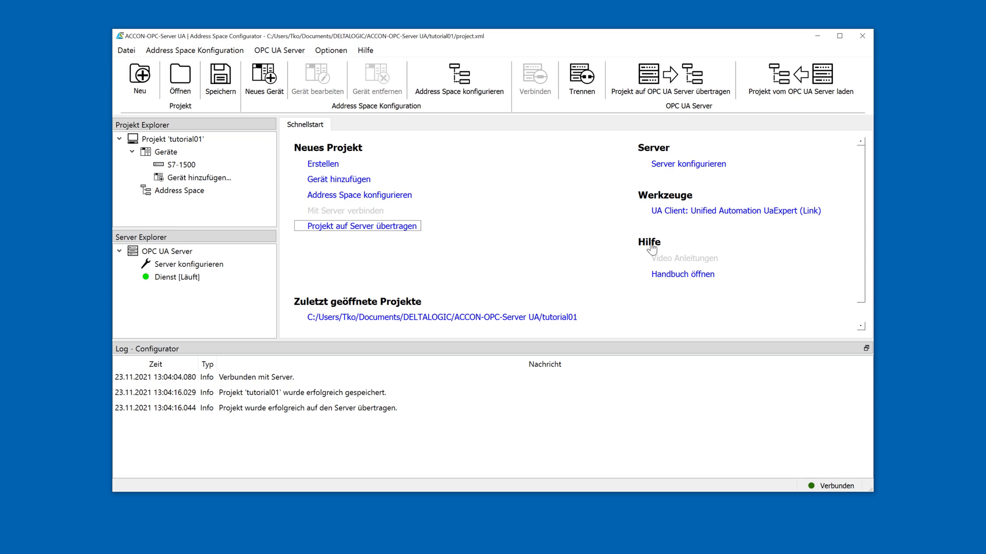
pyautogui.click(817, 35)
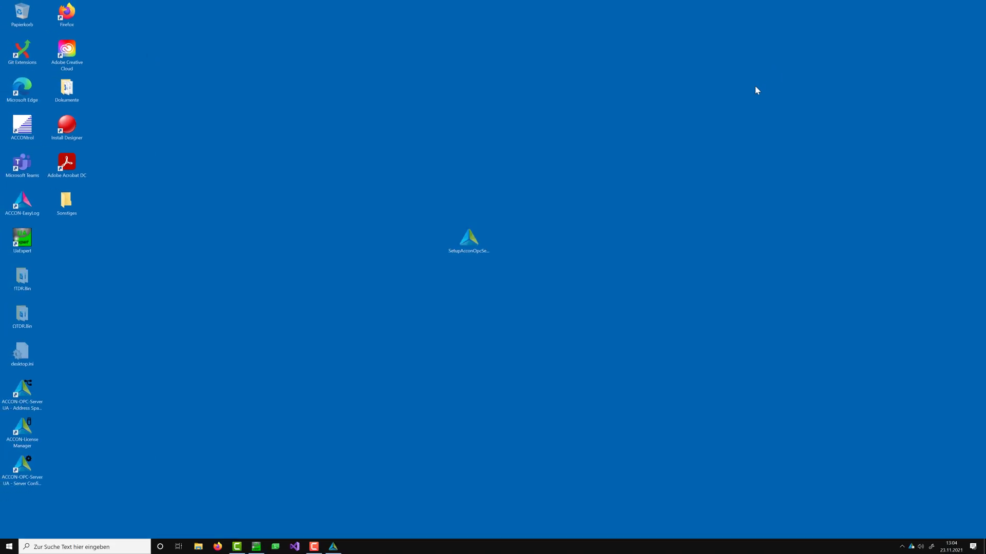
# Step: Add the local ACCON-OPC-Server UA server to the UaExpert project using the Aes128_Sha256_RsaOaep Sign & Encrypt endpoint
pyautogui.click(255, 548)
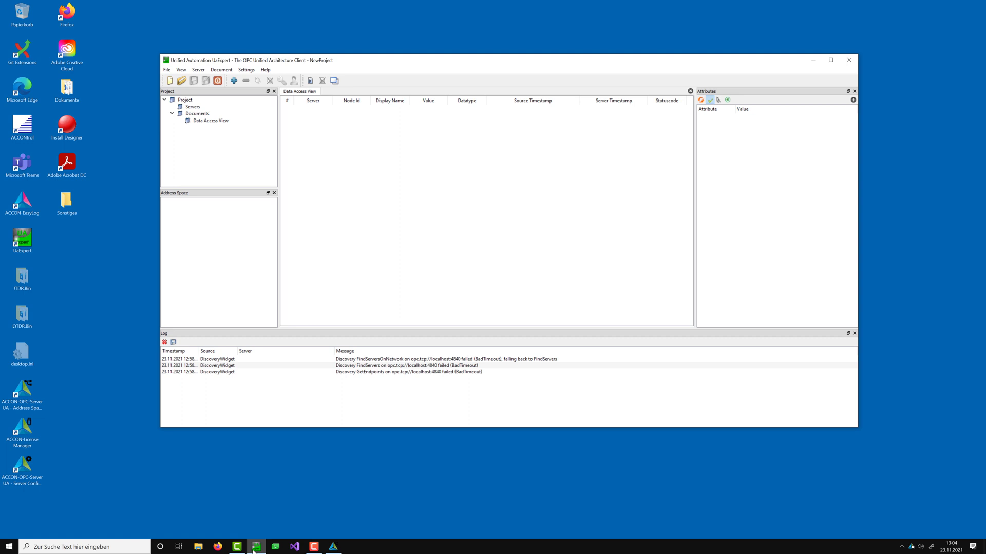
pyautogui.click(233, 81)
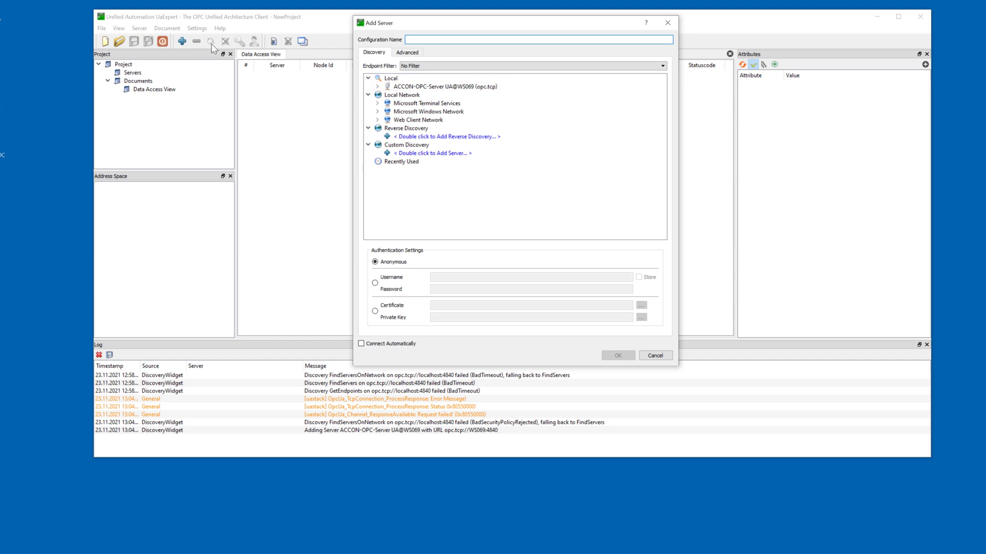
pyautogui.click(382, 88)
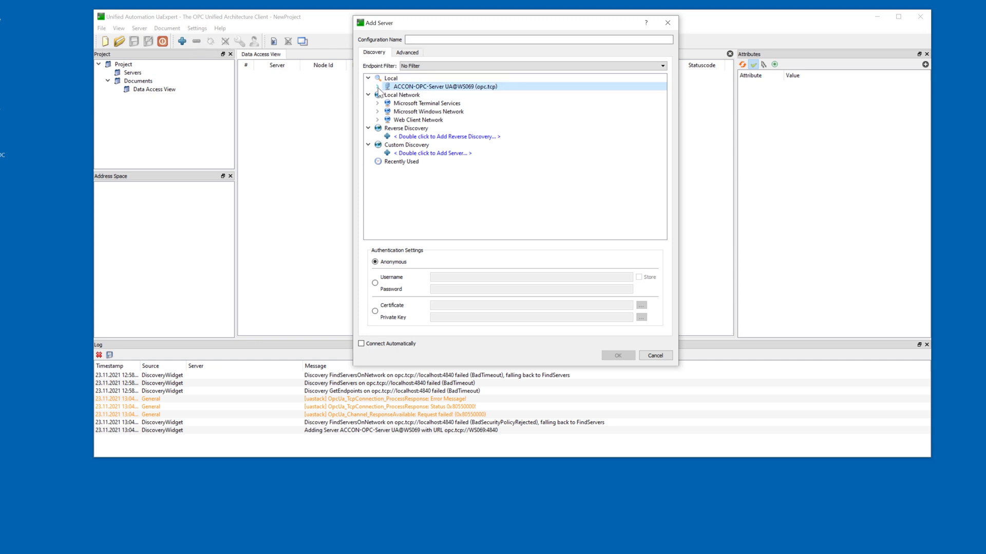
pyautogui.click(378, 87)
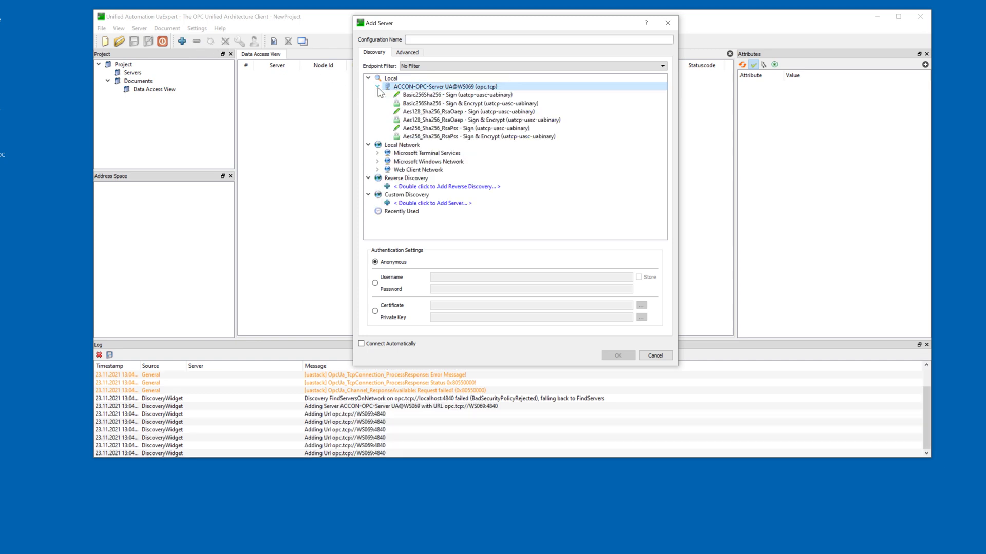
pyautogui.click(425, 122)
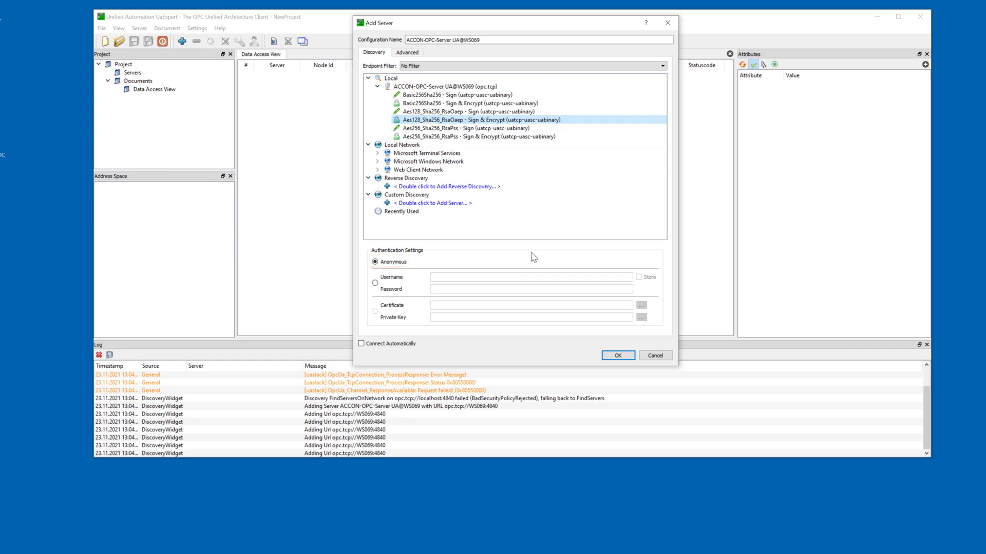
pyautogui.click(617, 355)
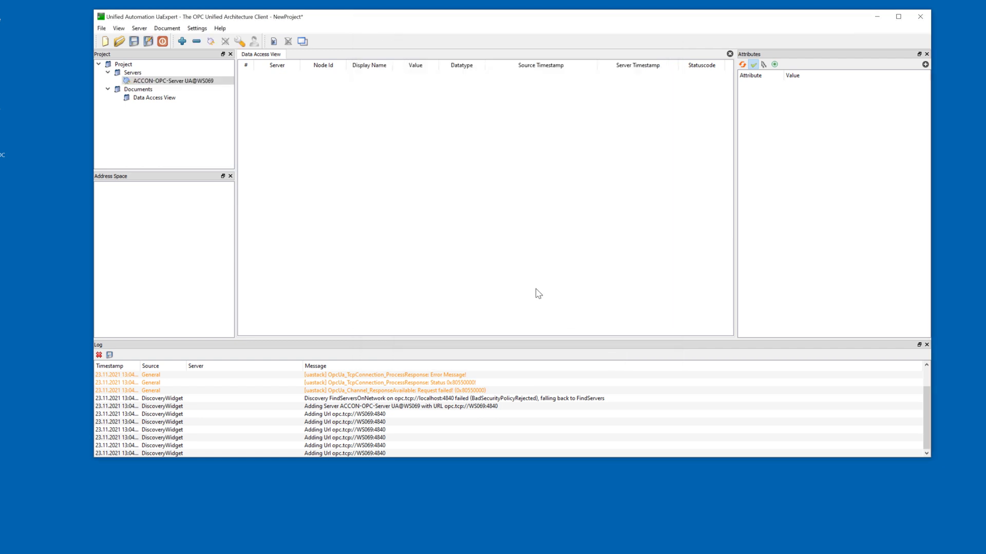
# Step: Connect to ACCON-OPC-Server UA@WS069 and trust its server certificate
pyautogui.click(211, 42)
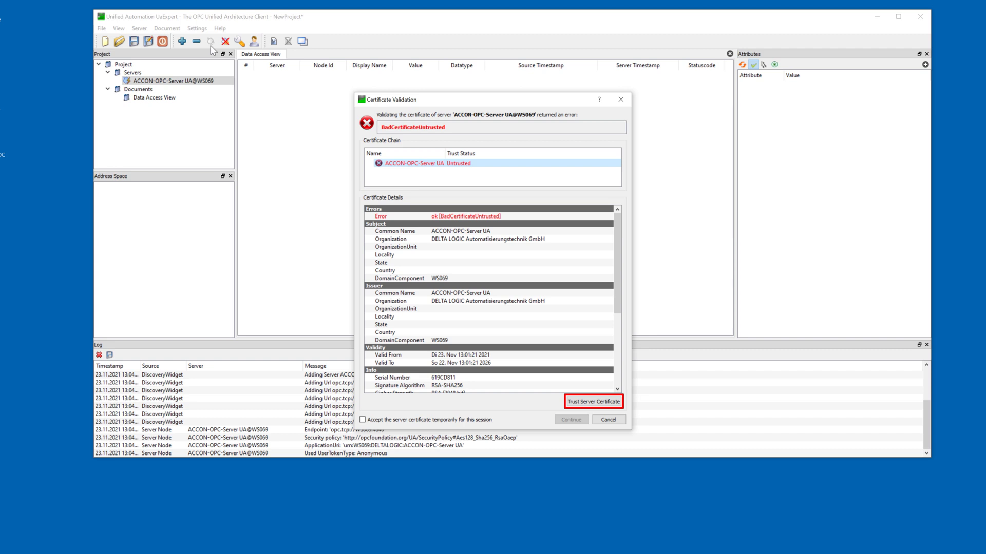
pyautogui.click(582, 402)
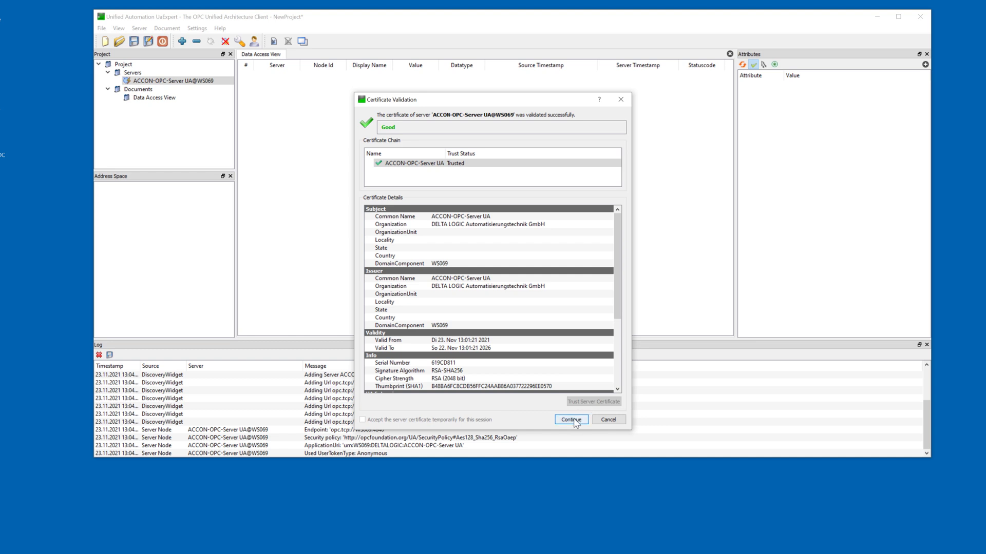
pyautogui.click(574, 421)
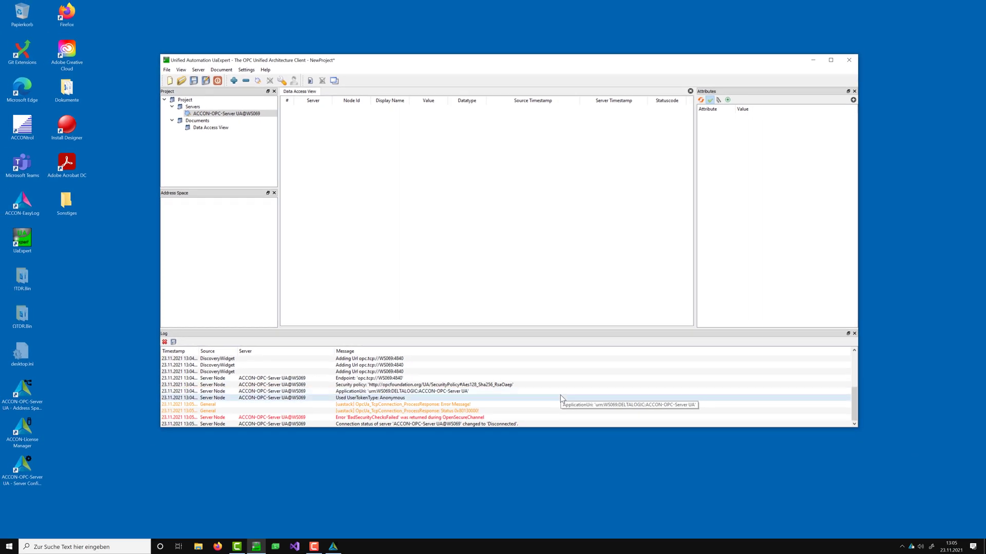
# Step: Move the untrusted UaExpert@WS069 certificate to the trusted list, save, and close the Server Configurator
pyautogui.doubleClick(912, 547)
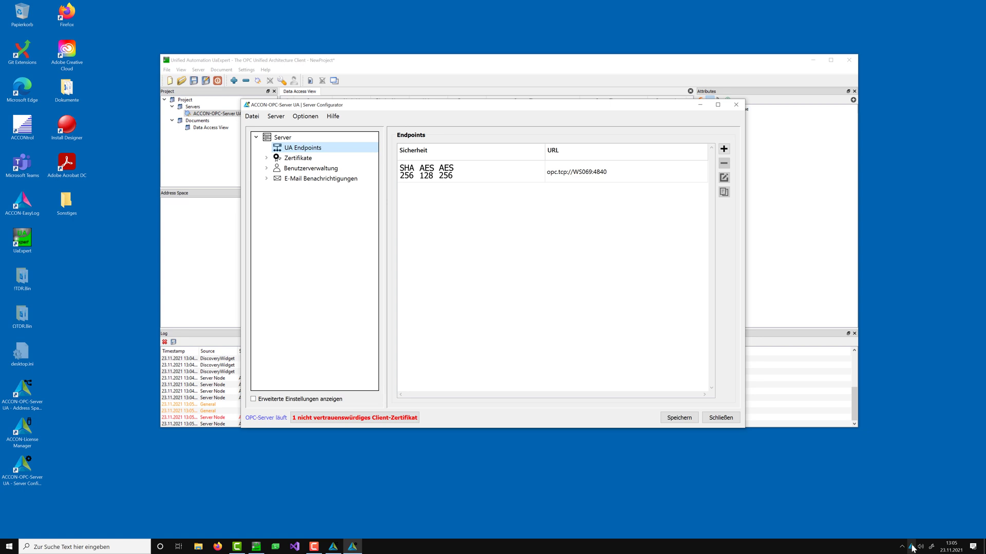
pyautogui.click(360, 419)
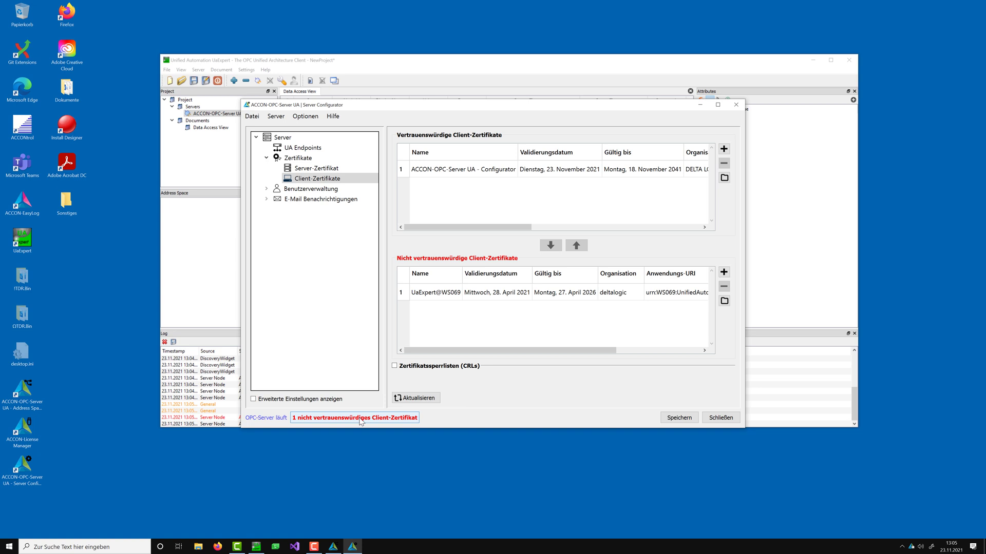
pyautogui.click(444, 298)
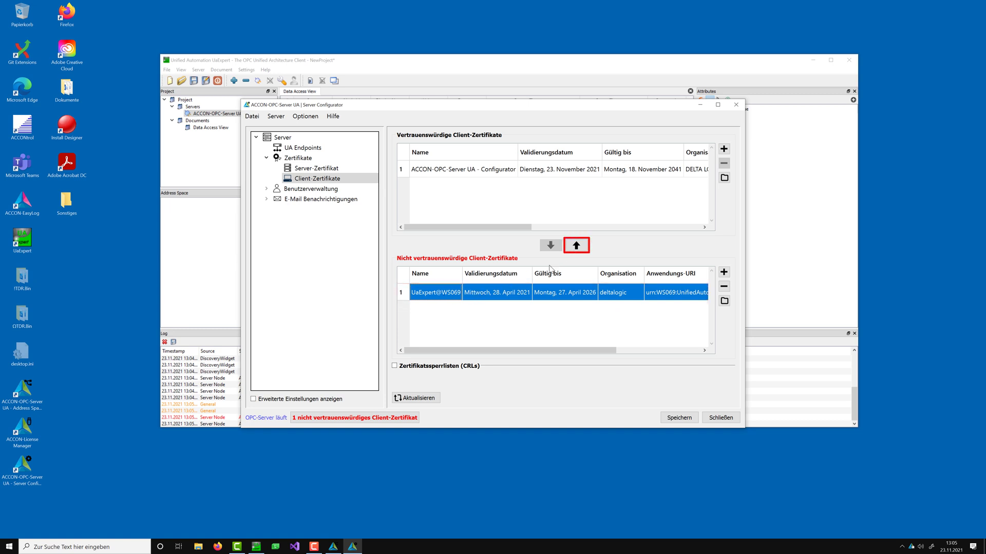
pyautogui.click(576, 248)
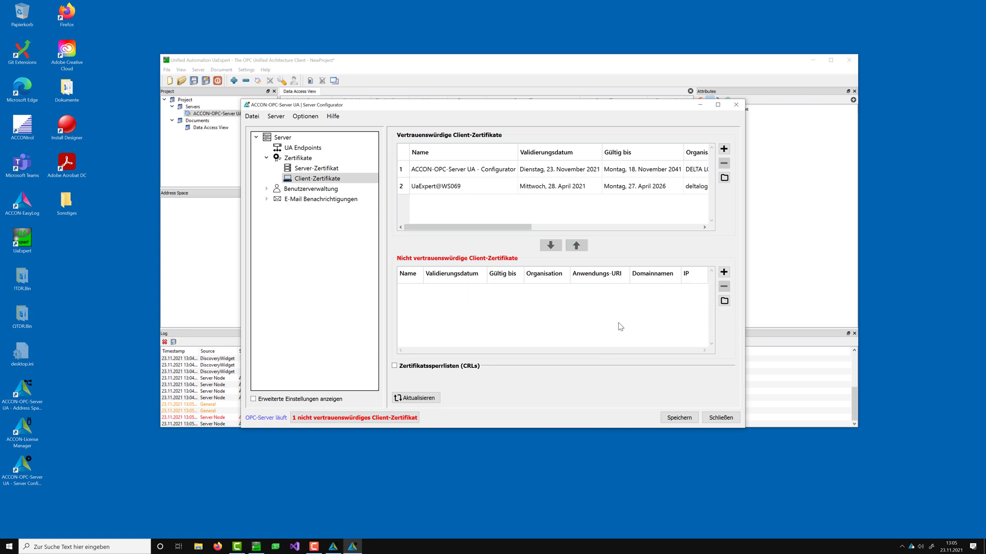
pyautogui.click(677, 419)
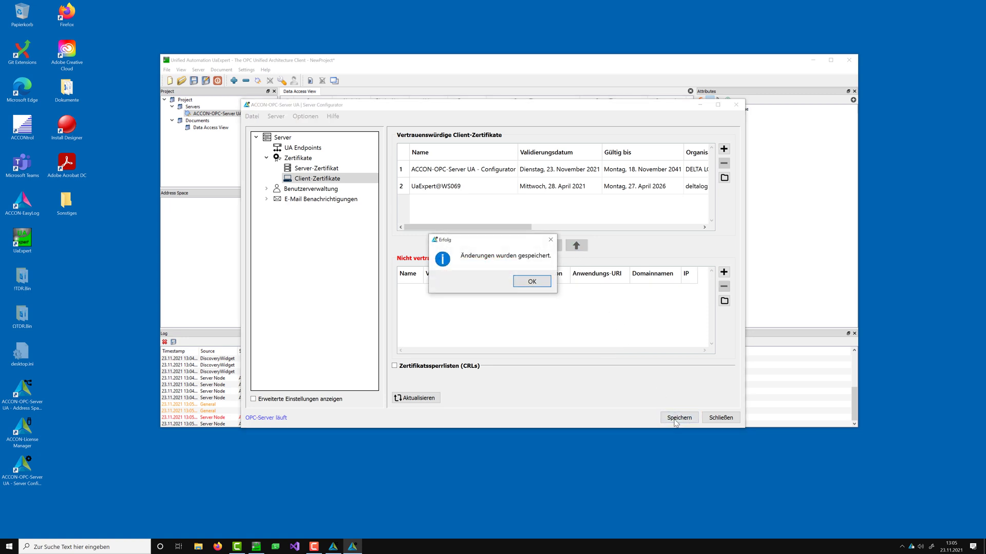
pyautogui.click(532, 283)
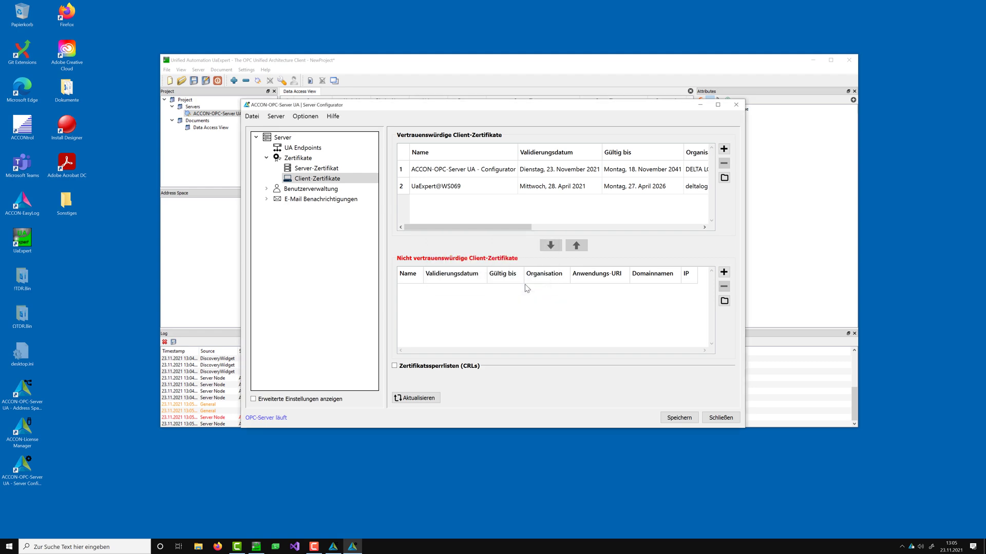
pyautogui.click(735, 105)
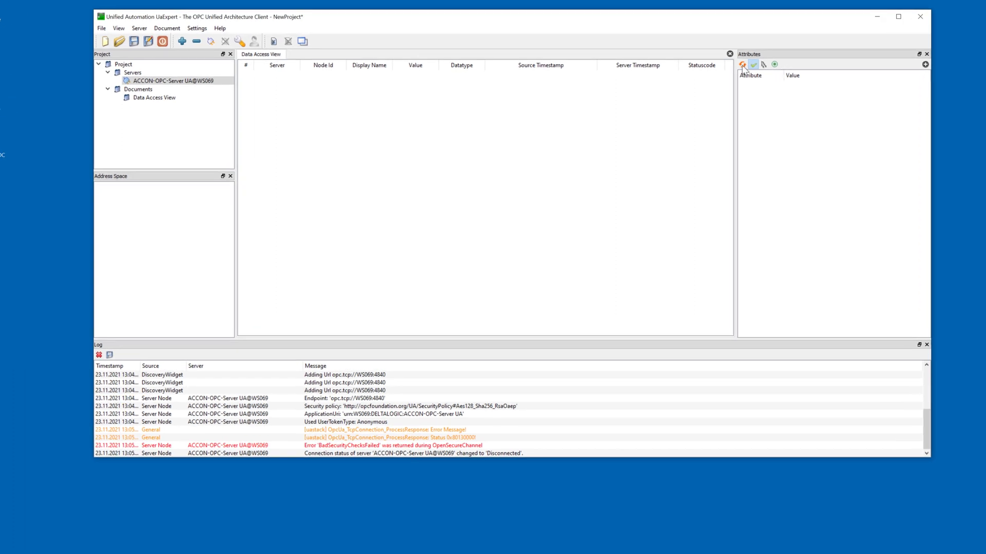
# Step: Reconnect, browse to PLC_1 > db_read_dynamisch, and add dword and word to the Data Access View
pyautogui.click(213, 44)
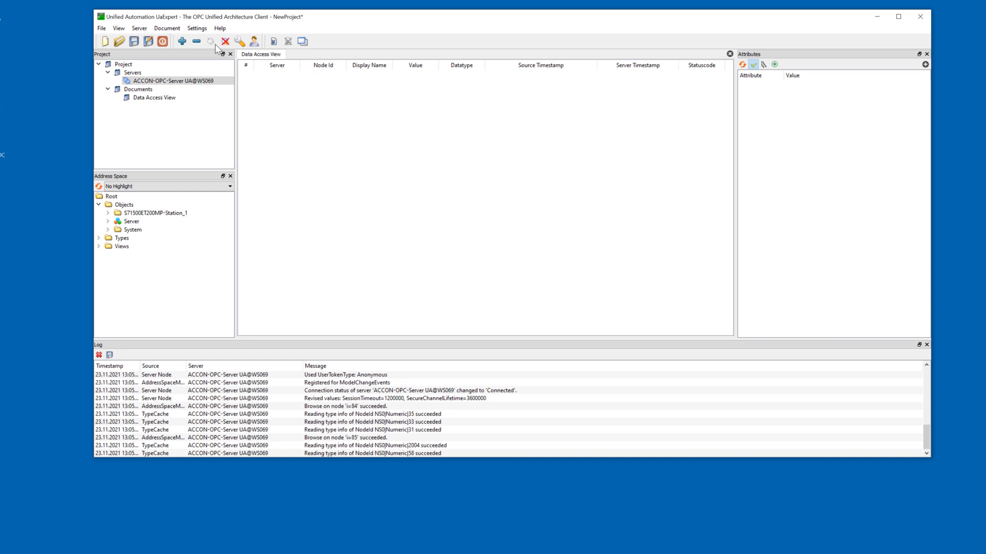
pyautogui.click(108, 213)
pyautogui.click(117, 221)
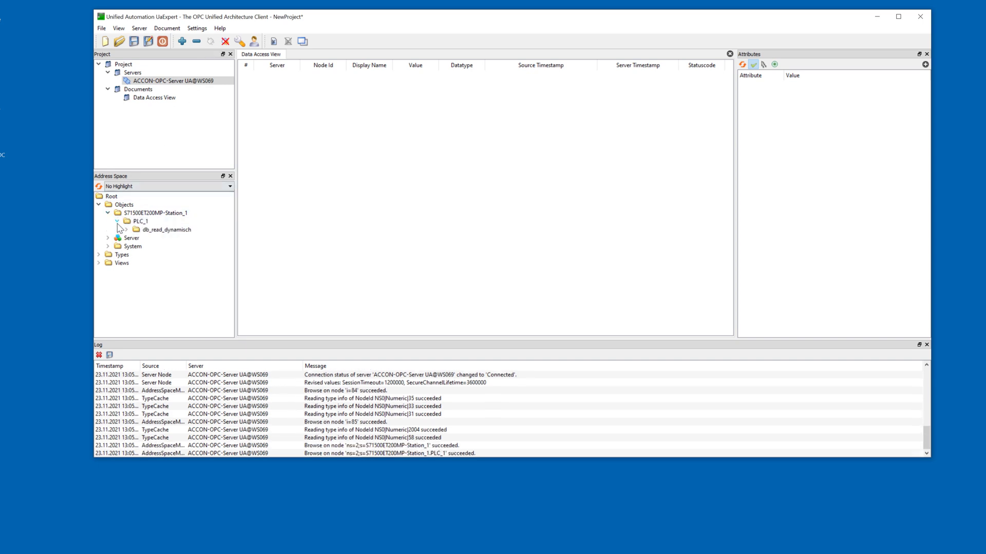
pyautogui.click(127, 230)
pyautogui.moveTo(156, 239); pyautogui.dragTo(358, 97)
pyautogui.moveTo(158, 247); pyautogui.dragTo(288, 110)
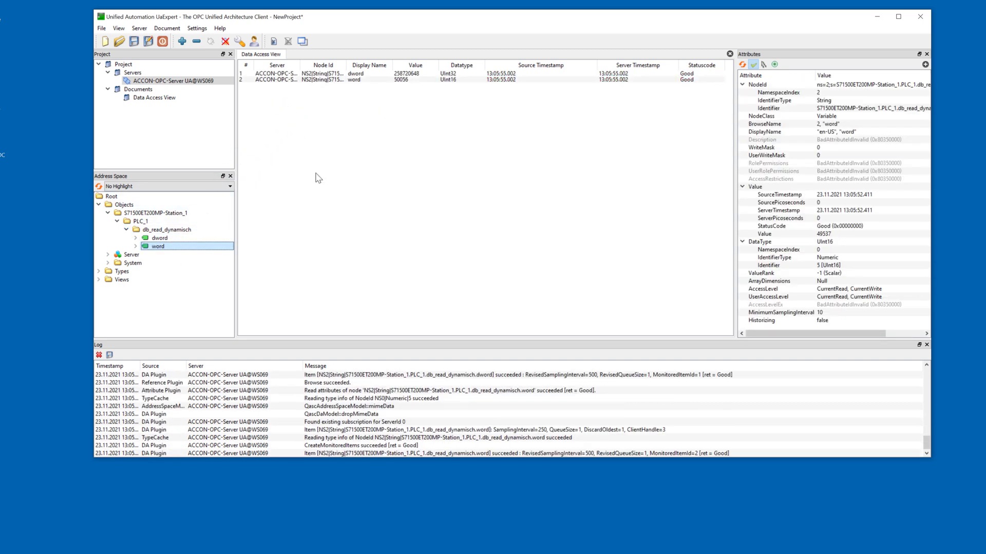